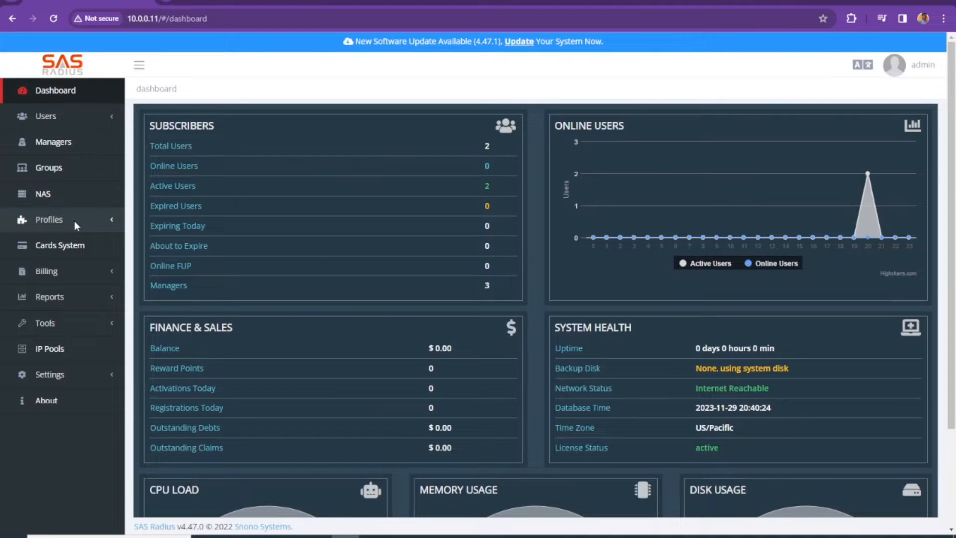
From Cards System, choose Card Designer in the Actions menu to get an empty New Design canvas.
left_click(70, 251)
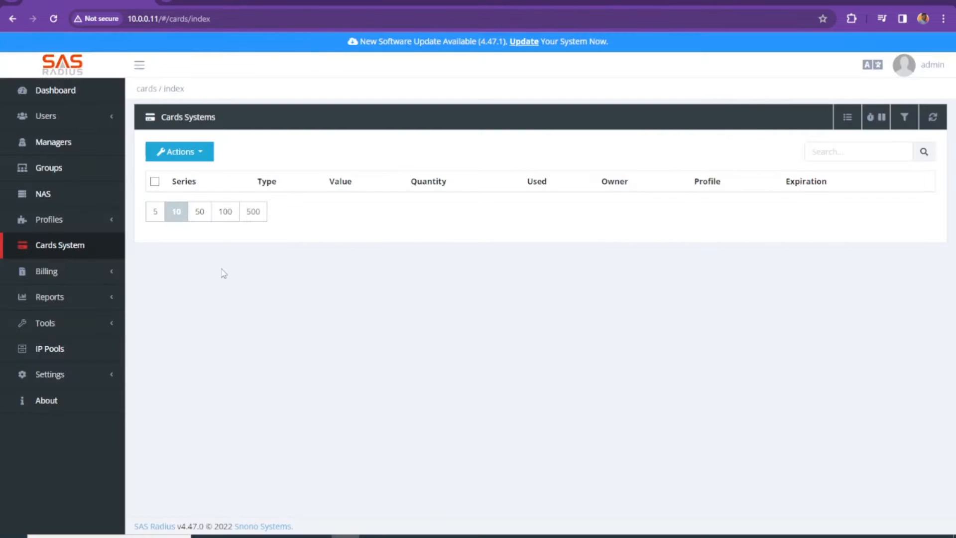
left_click(209, 151)
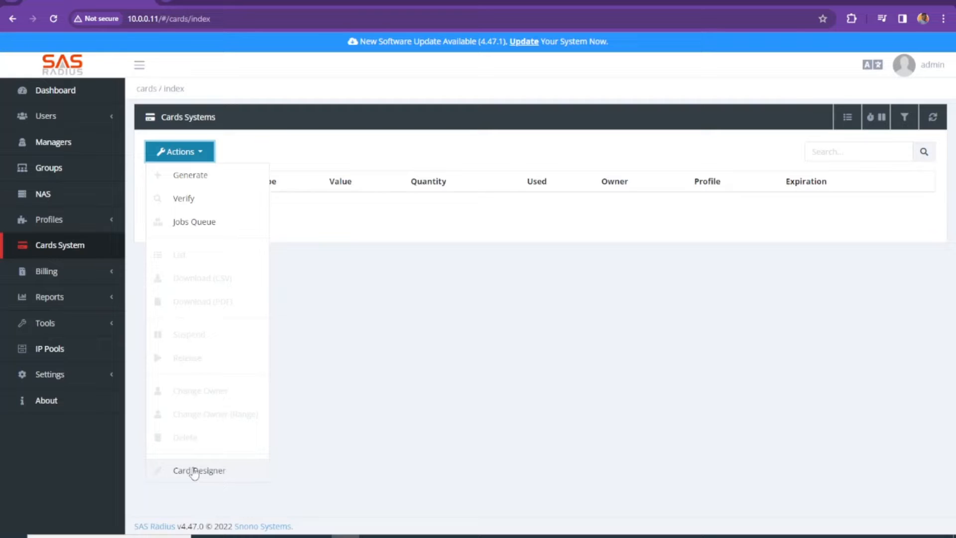
left_click(404, 288)
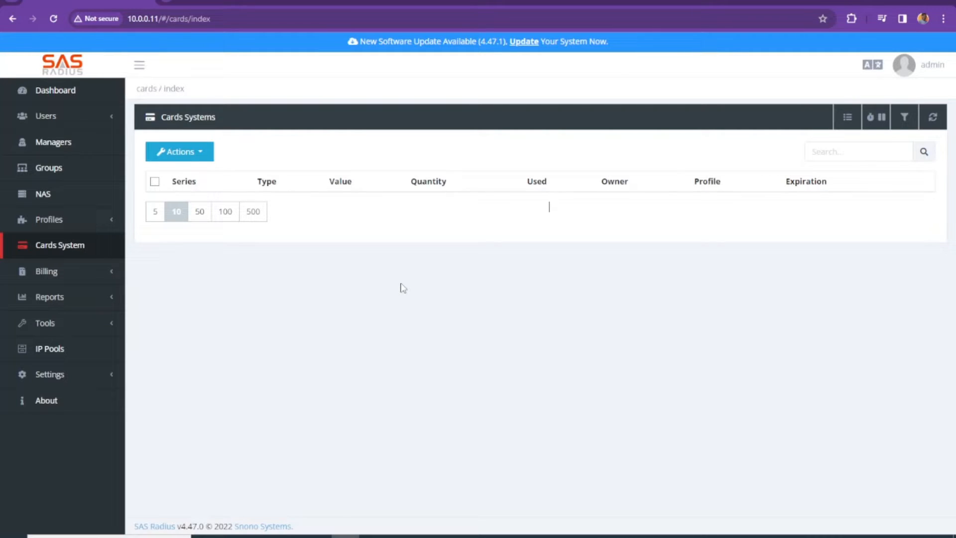
left_click(205, 158)
left_click(209, 468)
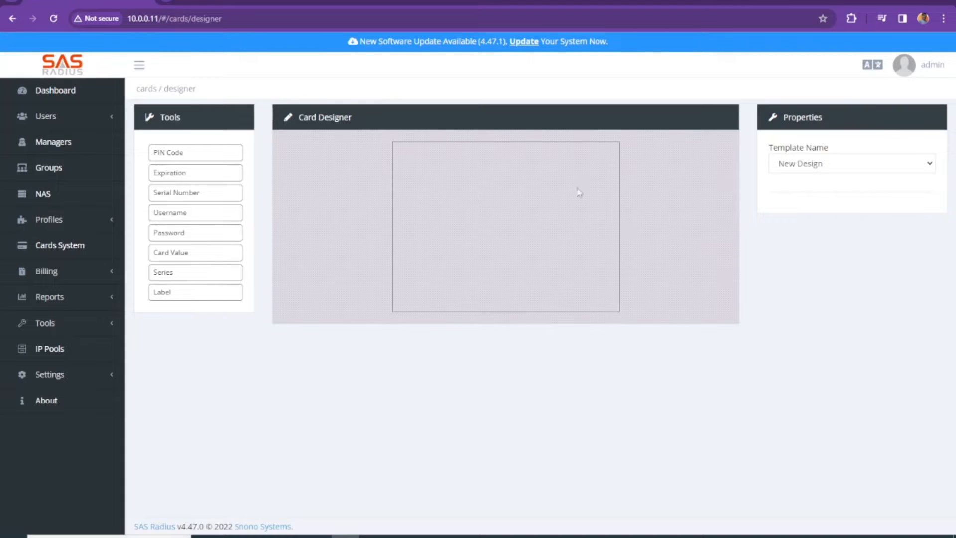
Load the snono_prepaid_voucher template and try placing a PIN Code field on the card.
left_click(821, 164)
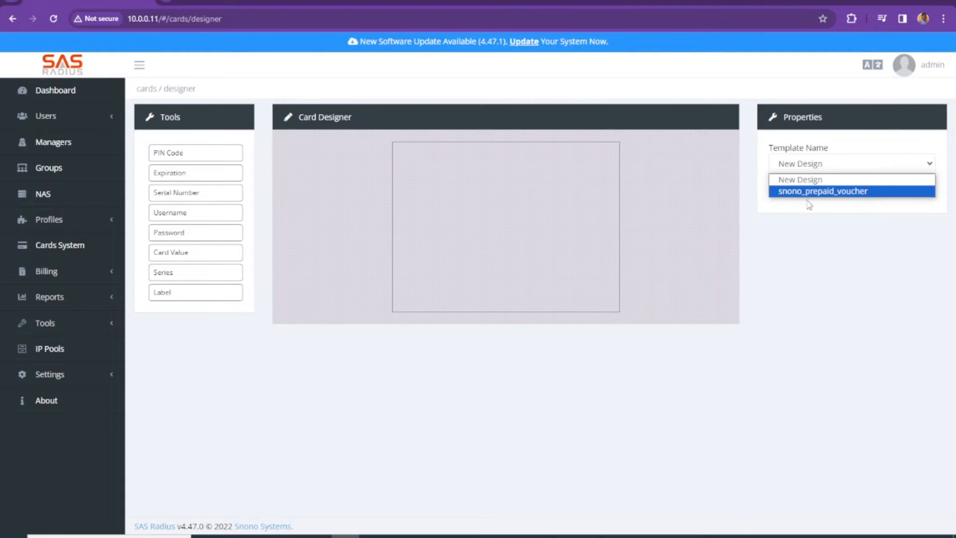
left_click(790, 191)
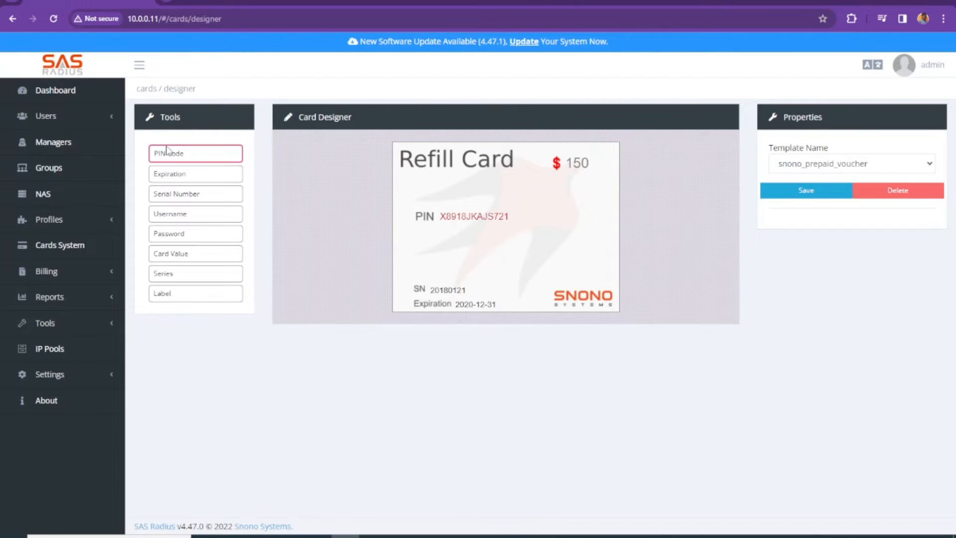
mouse_move(166, 150)
left_mouse_down()
mouse_move(447, 194)
mouse_move(265, 176)
mouse_move(169, 147)
left_mouse_up()
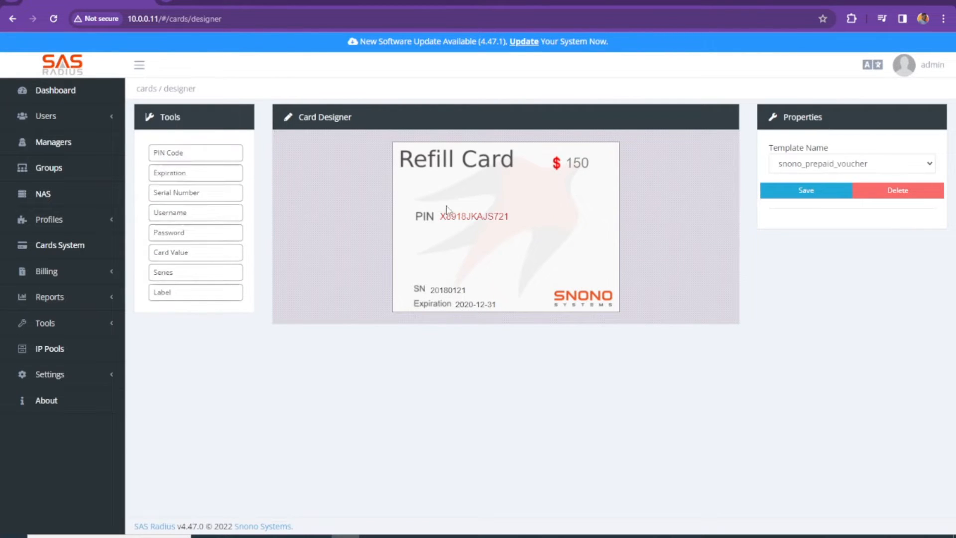
Switch the template back to New Design and return to the Cards Systems list.
left_click(890, 168)
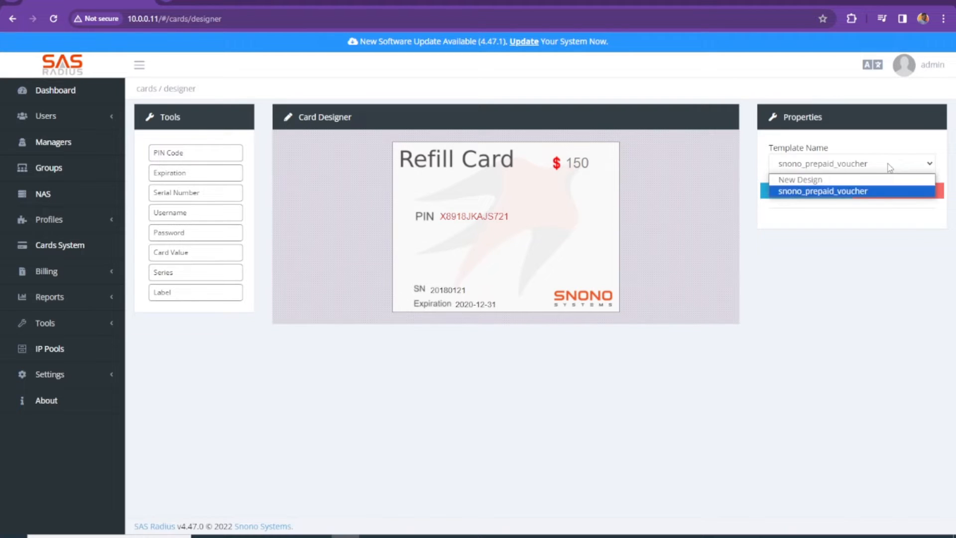
left_click(810, 181)
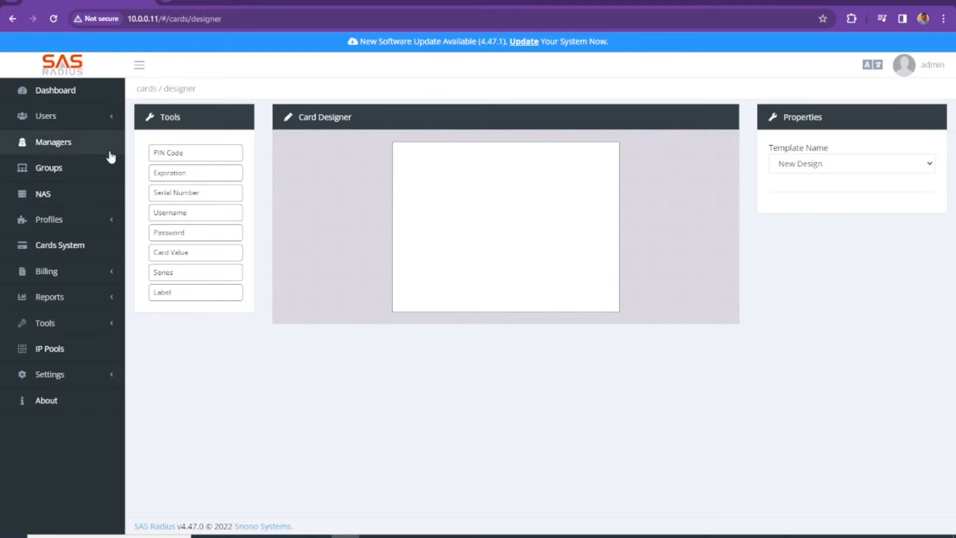
left_click(63, 247)
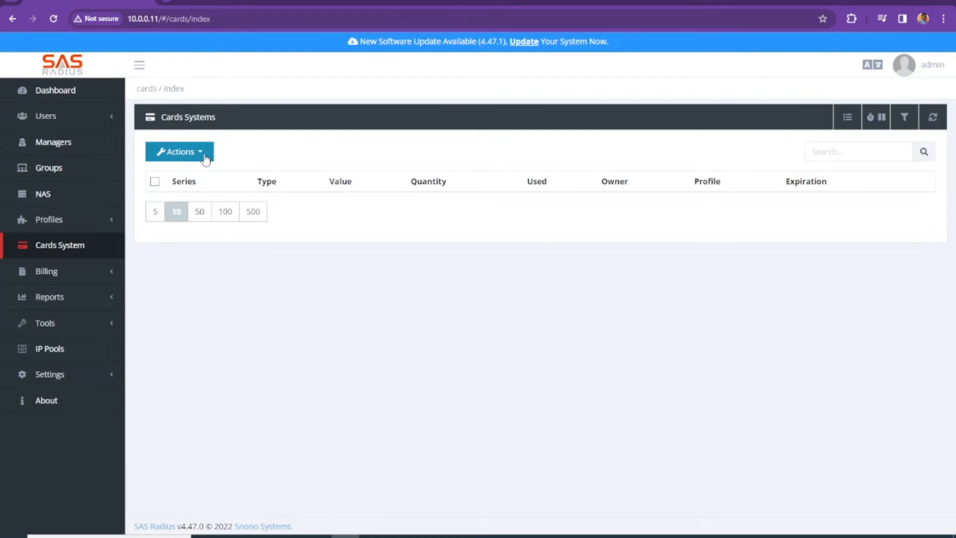
Open Generate from the card Actions menu, keeping Refill Card as the card type.
left_click(206, 158)
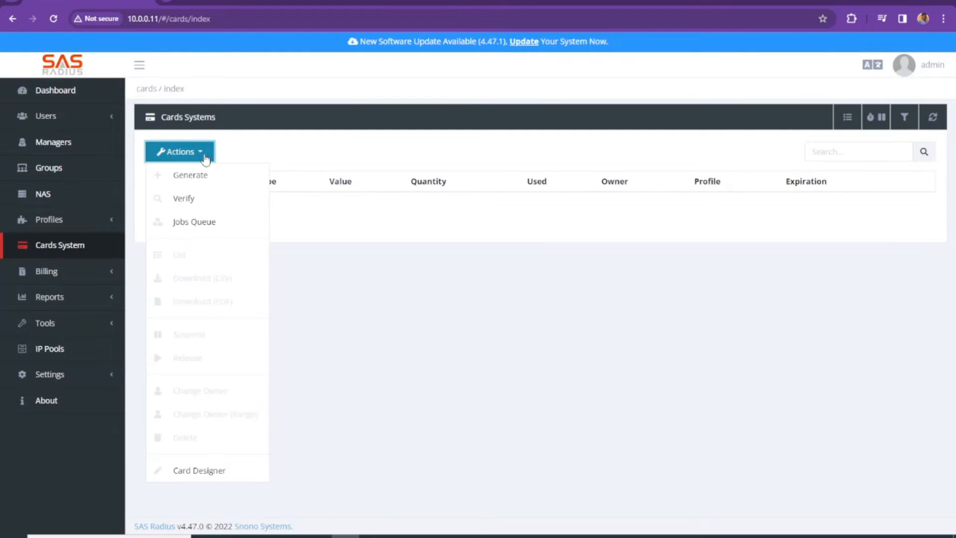
left_click(197, 180)
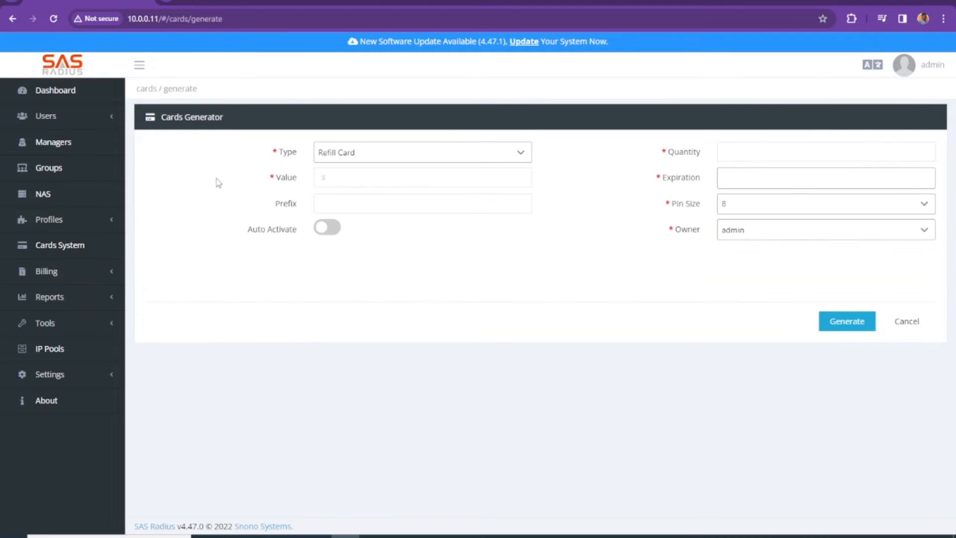
left_click(527, 159)
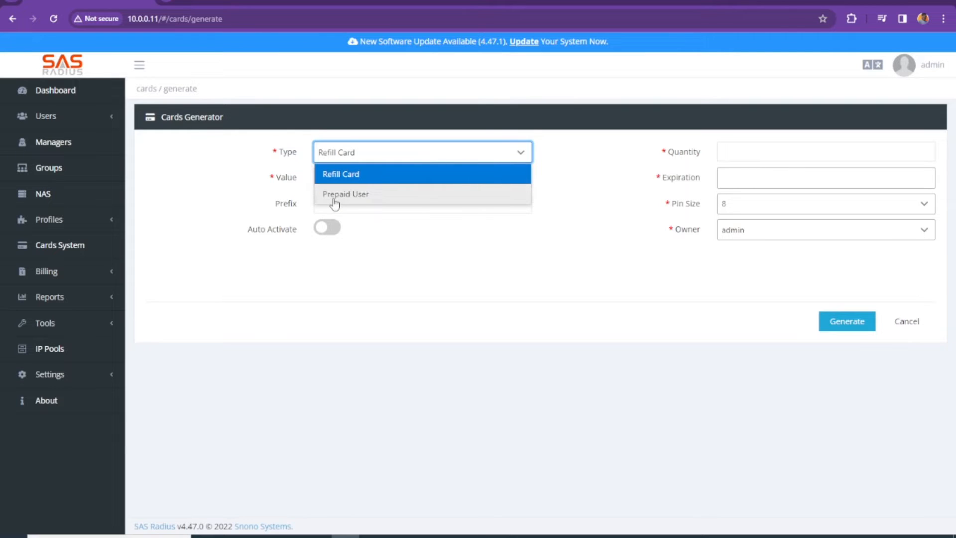
left_click(578, 197)
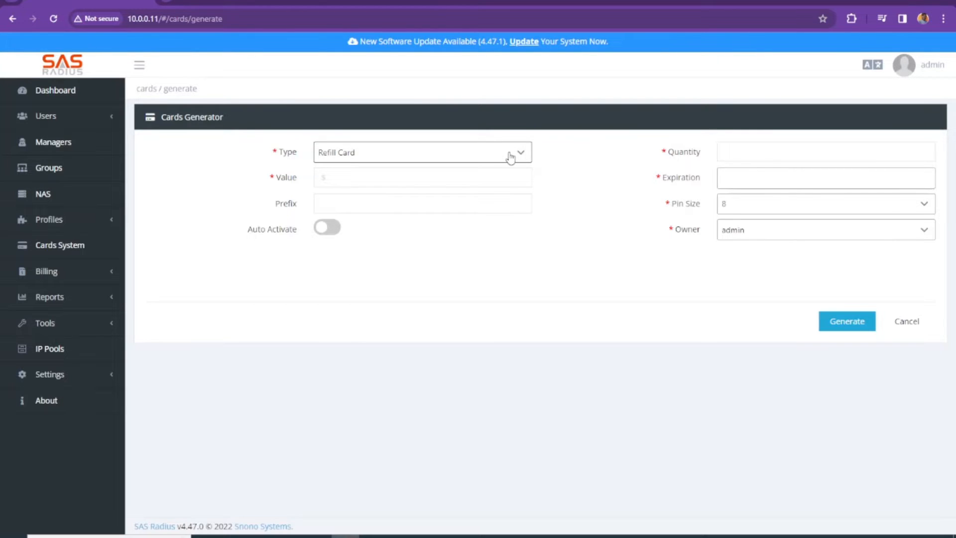
left_click(510, 157)
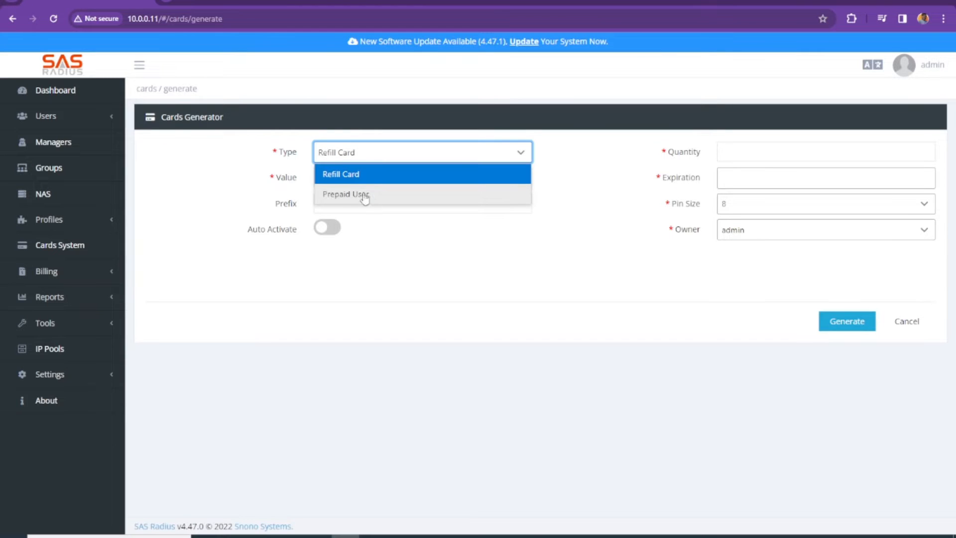
left_click(339, 175)
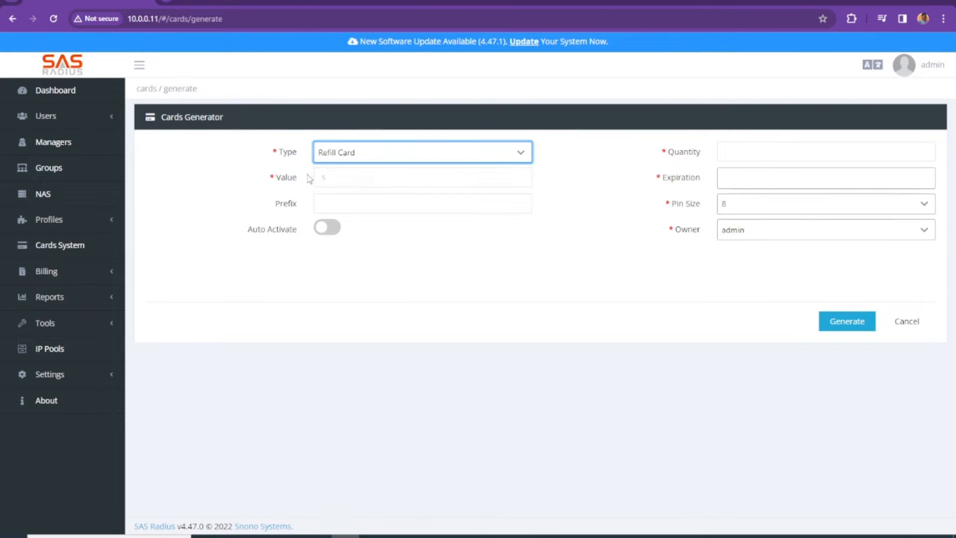
left_click(360, 185)
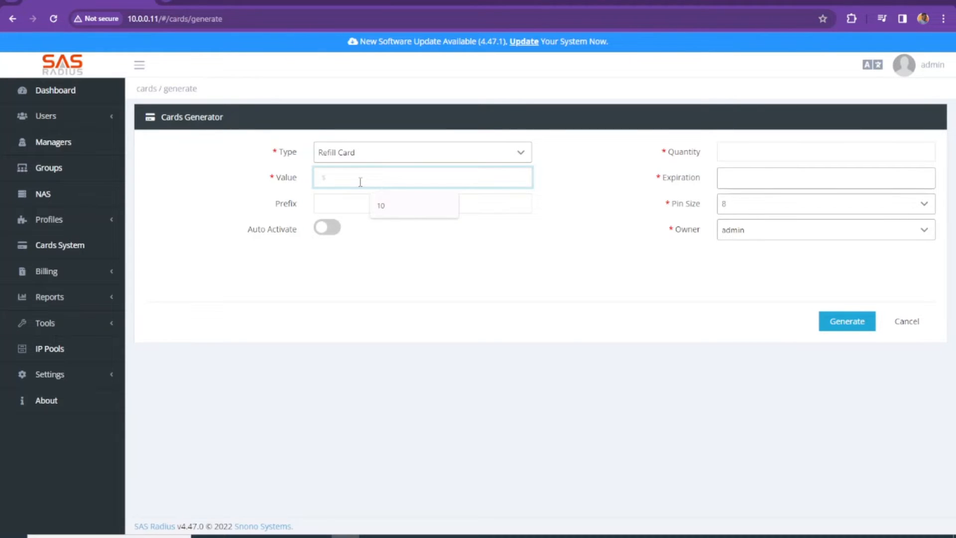
Enter a card value of 5, leaving the prefix empty.
type("5")
left_click(367, 200)
left_click(359, 183)
left_click(376, 206)
left_click(579, 216)
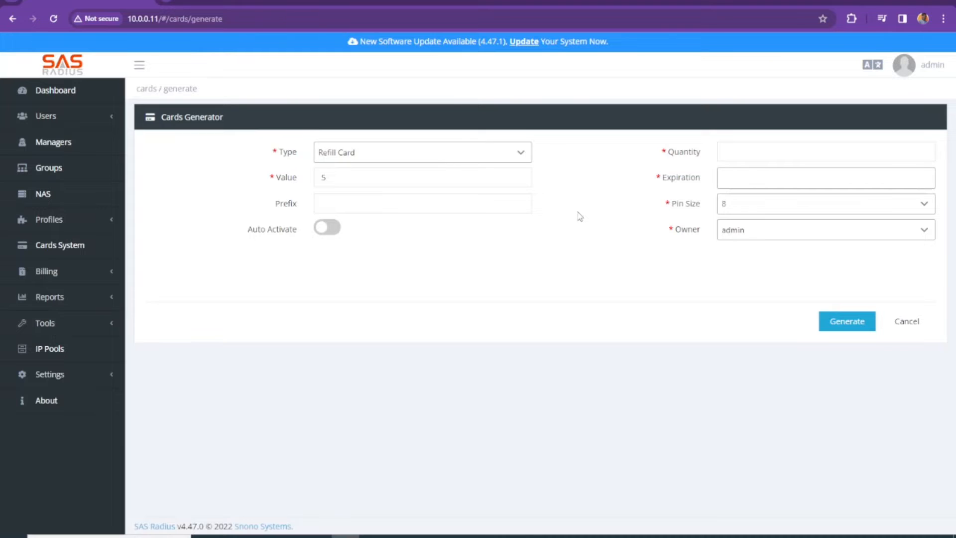
left_click(333, 204)
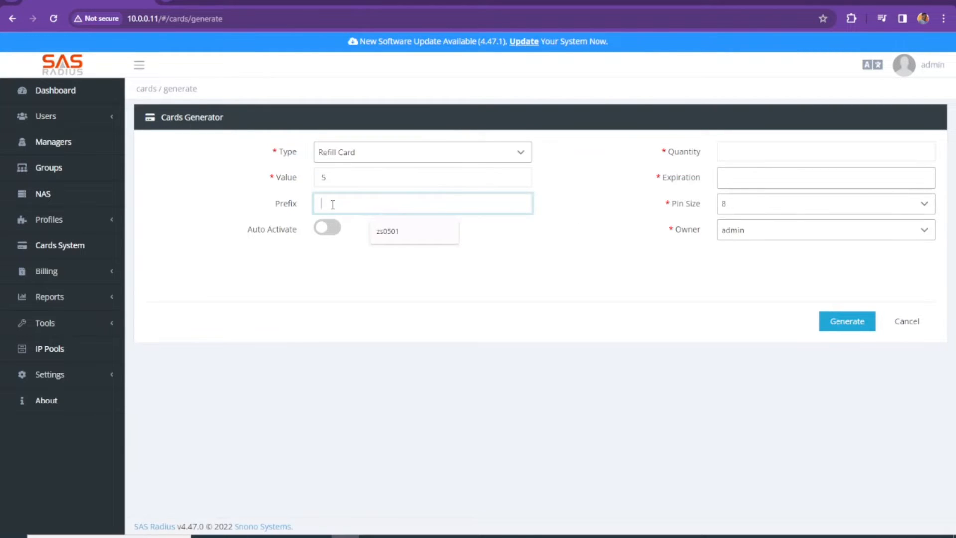
left_click(559, 219)
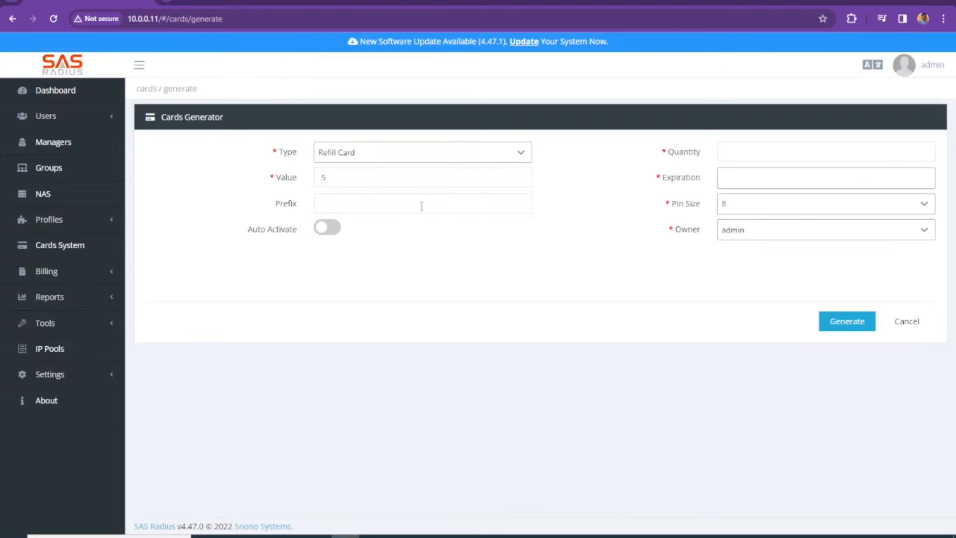
left_click(370, 206)
left_click(580, 206)
Set the quantity to 5 and the expiration date to 2023-11-30.
left_click(748, 154)
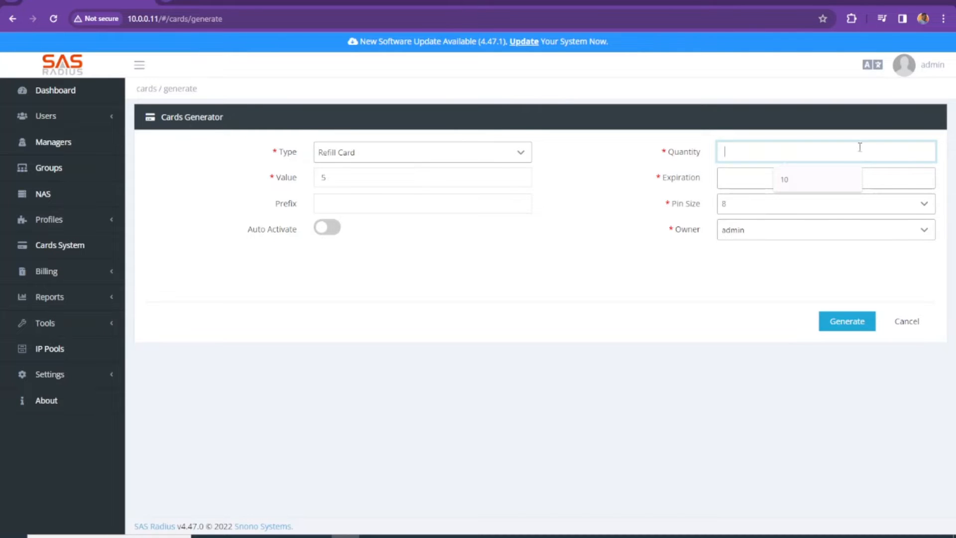
type("5")
left_click(748, 180)
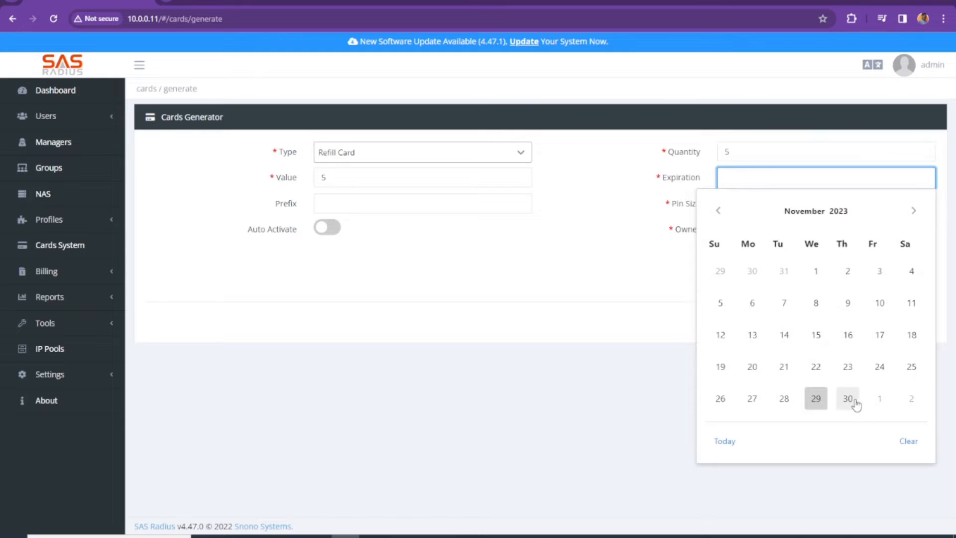
left_click(848, 399)
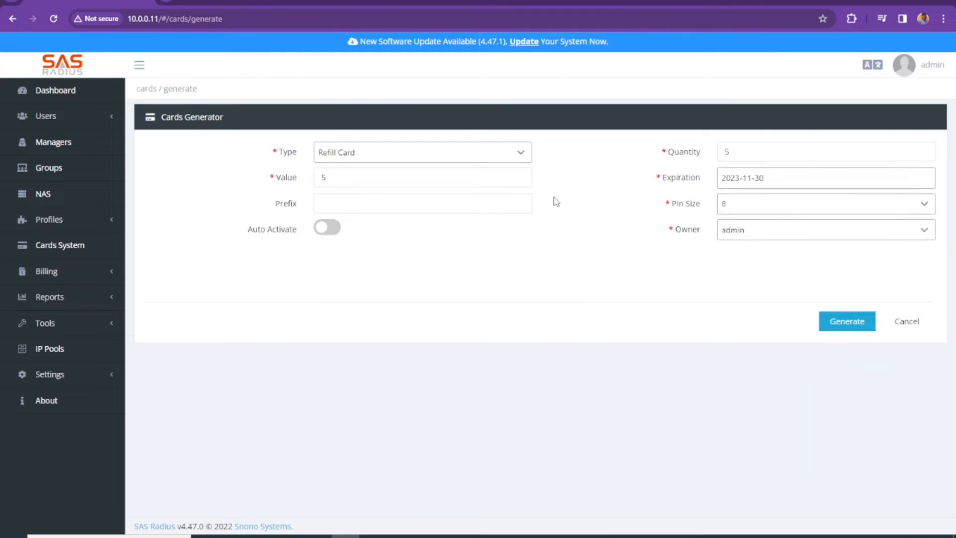
Set the PIN size to 4, keep admin as owner, and generate the batch.
left_click(763, 207)
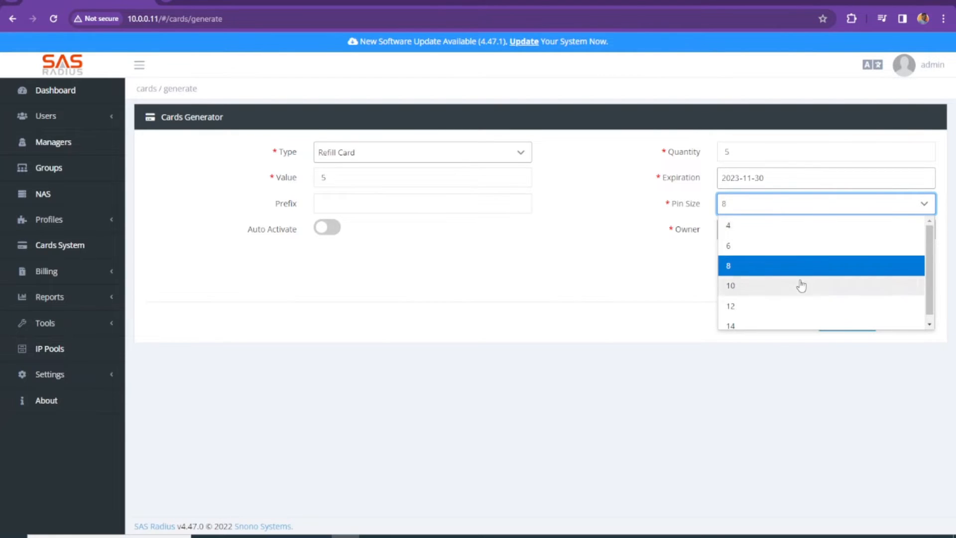
scroll(779, 309, "down", 1)
left_click(747, 221)
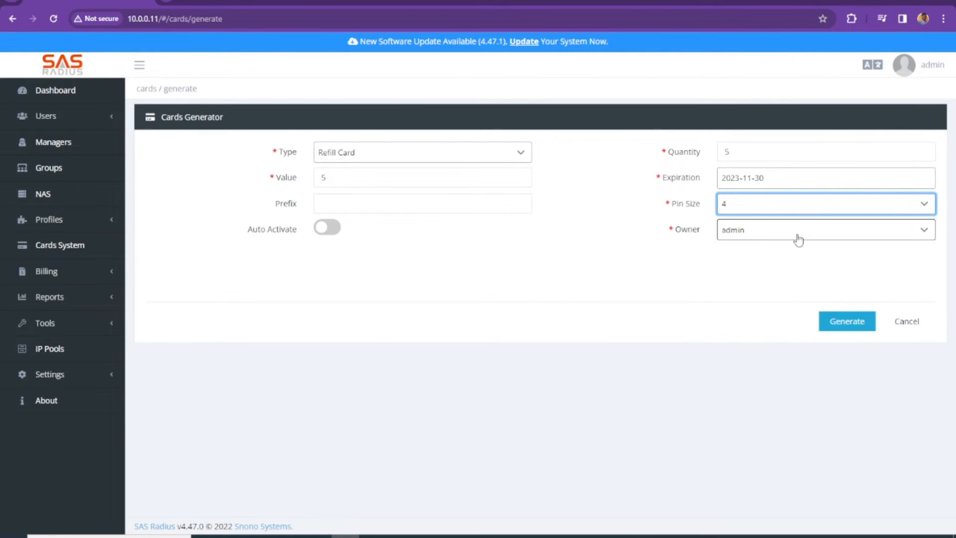
left_click(797, 241)
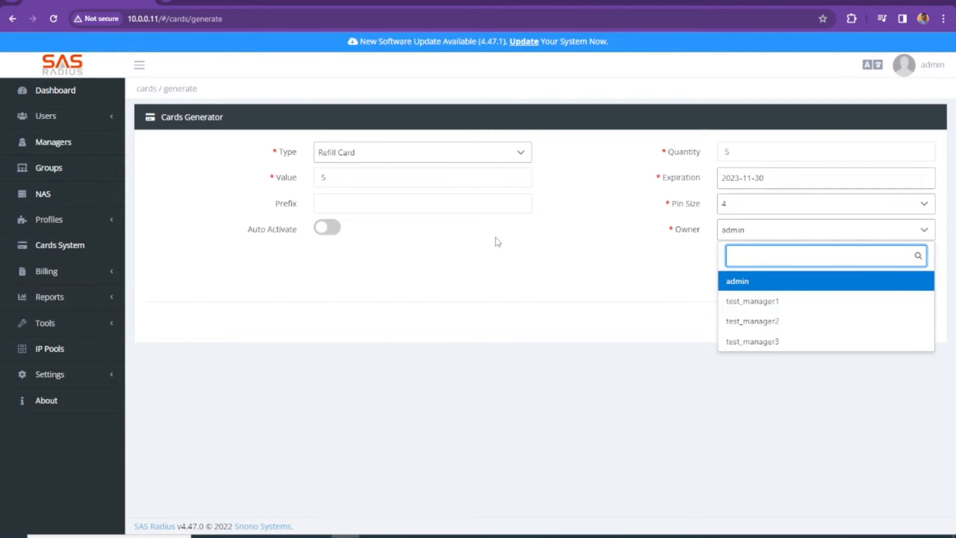
left_click(726, 281)
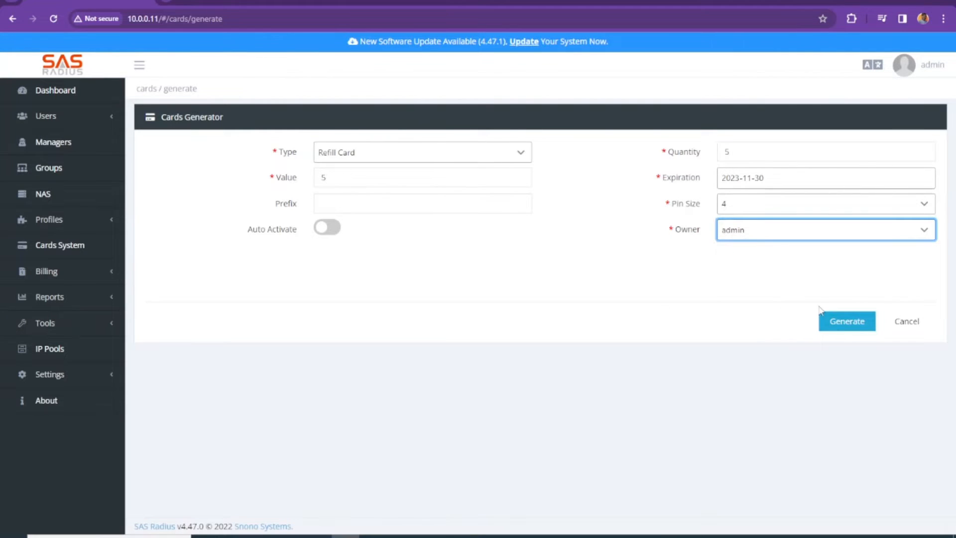
left_click(829, 322)
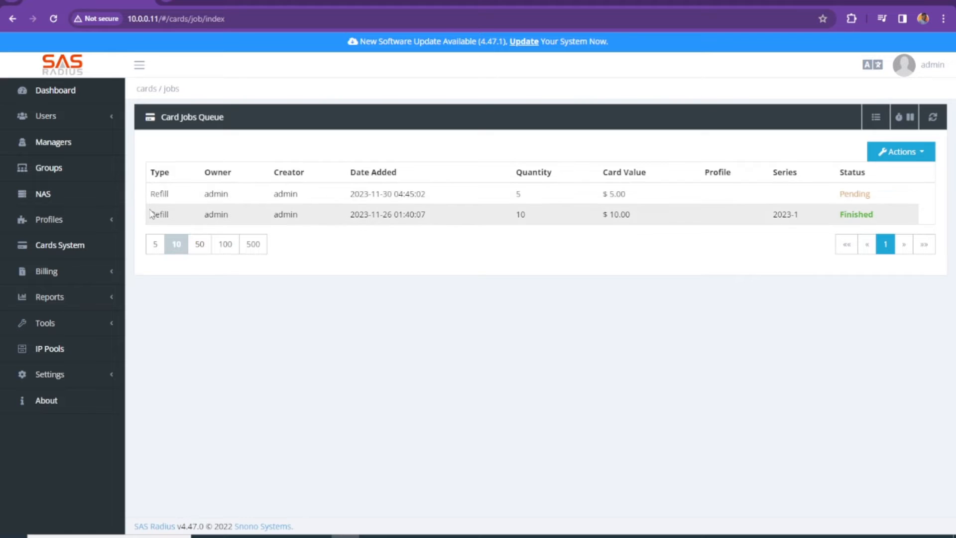
Review the new refill job's type, owner, creator, date and $5.00 value in the queue.
left_click_drag(150, 214, 858, 218)
left_click(168, 193)
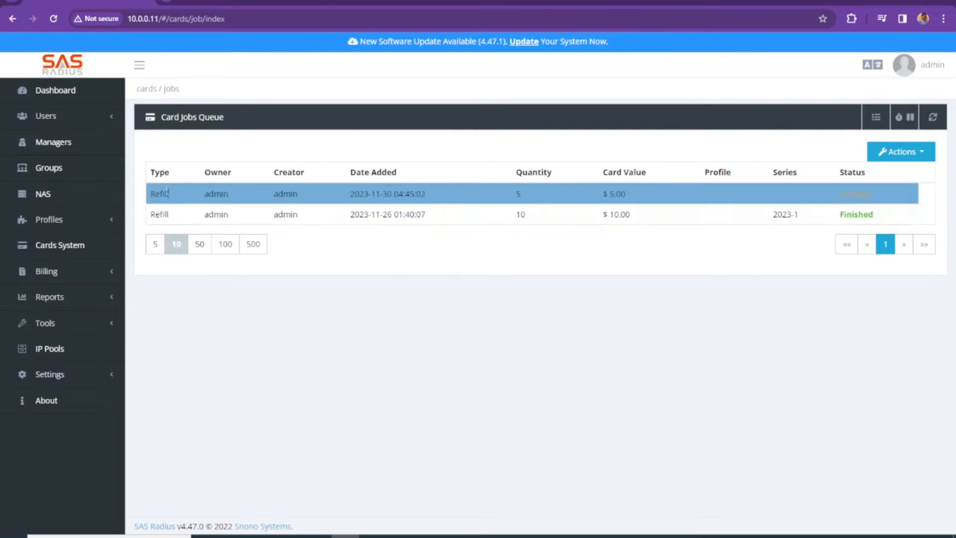
left_click_drag(148, 193, 390, 192)
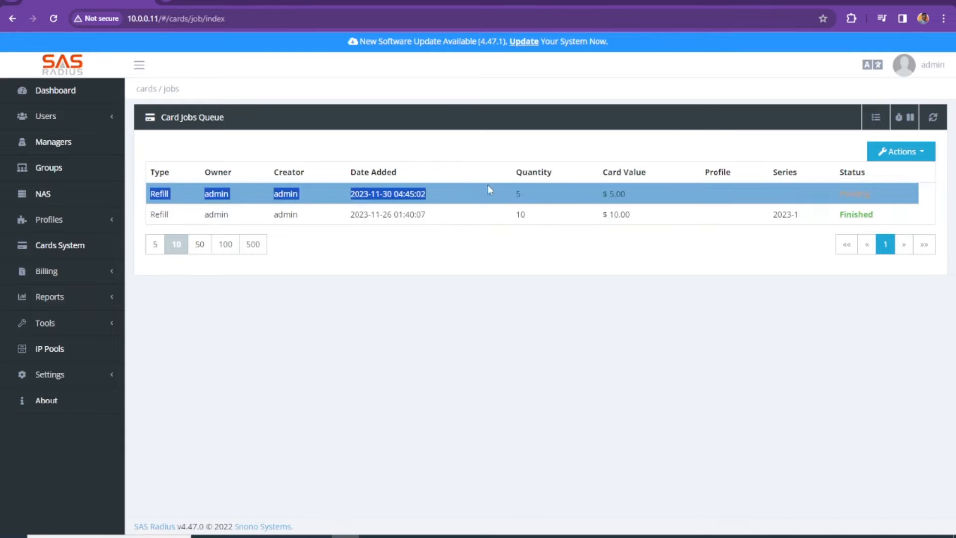
left_click_drag(590, 199, 648, 196)
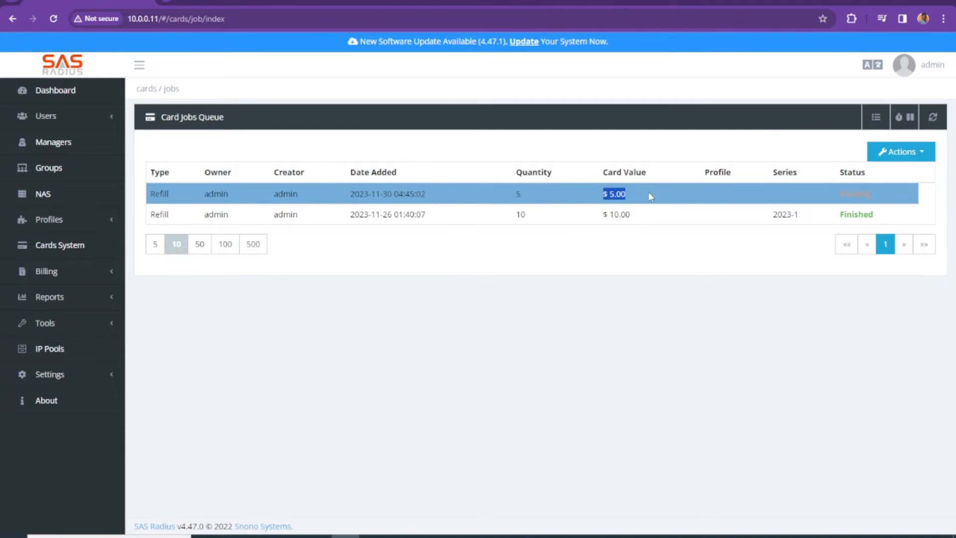
left_click(616, 195)
left_click_drag(610, 195, 632, 199)
Check its quantity of 5 and status, refresh until Finished, and view Cards Systems.
left_click_drag(502, 201, 532, 201)
left_click(532, 200)
left_click_drag(839, 192, 891, 197)
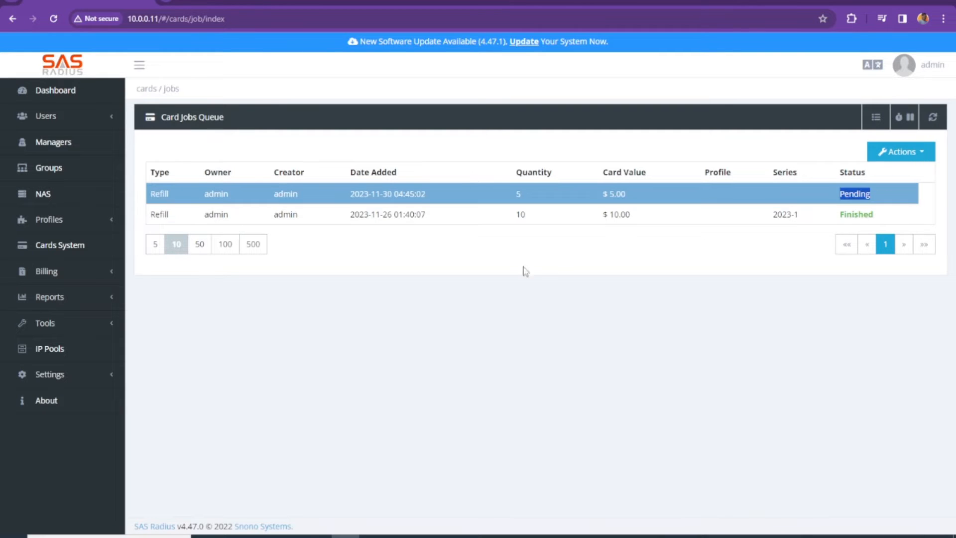
left_click(53, 18)
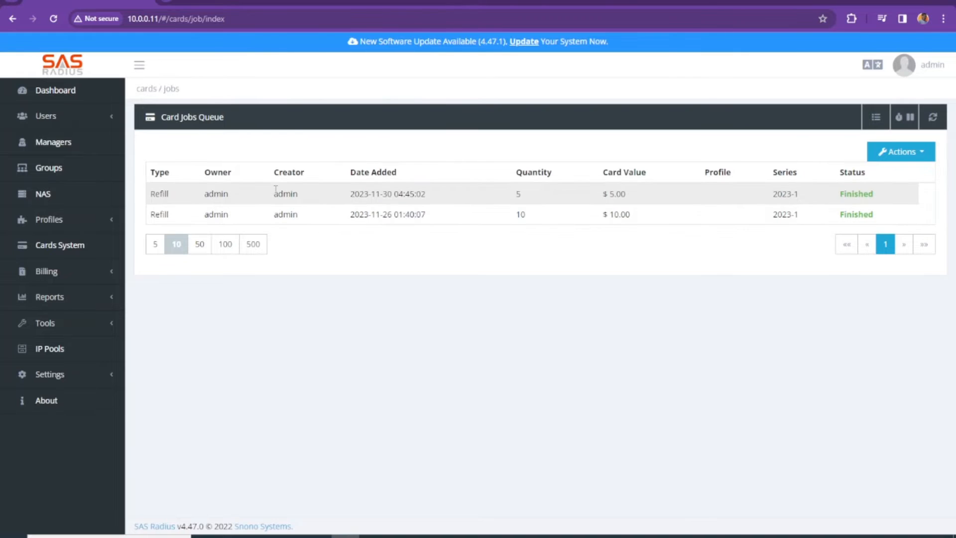
left_click(59, 246)
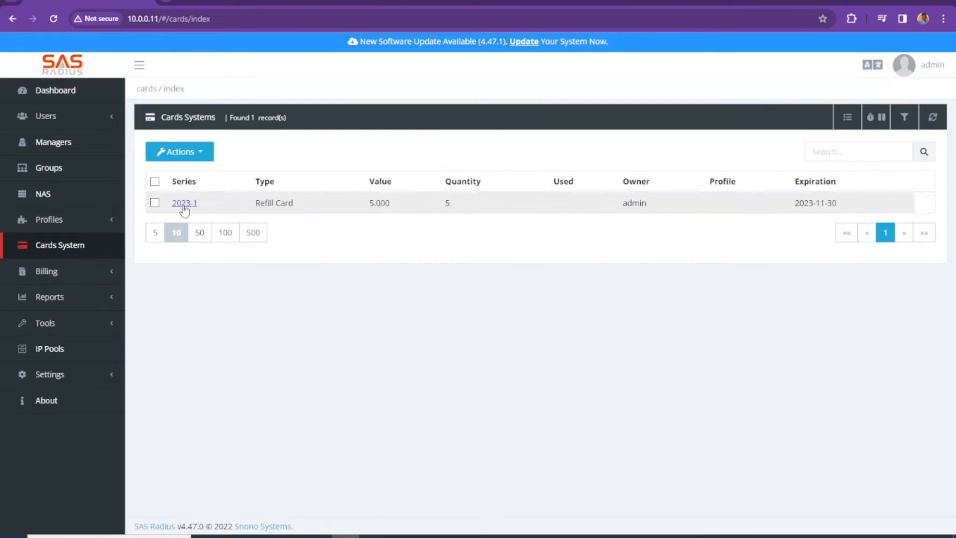
left_click(183, 206)
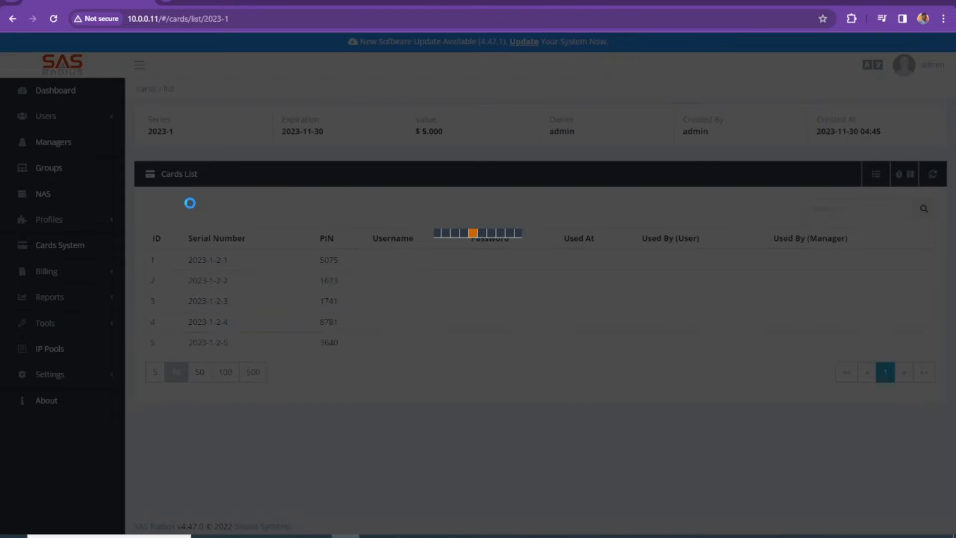
left_click_drag(310, 261, 369, 265)
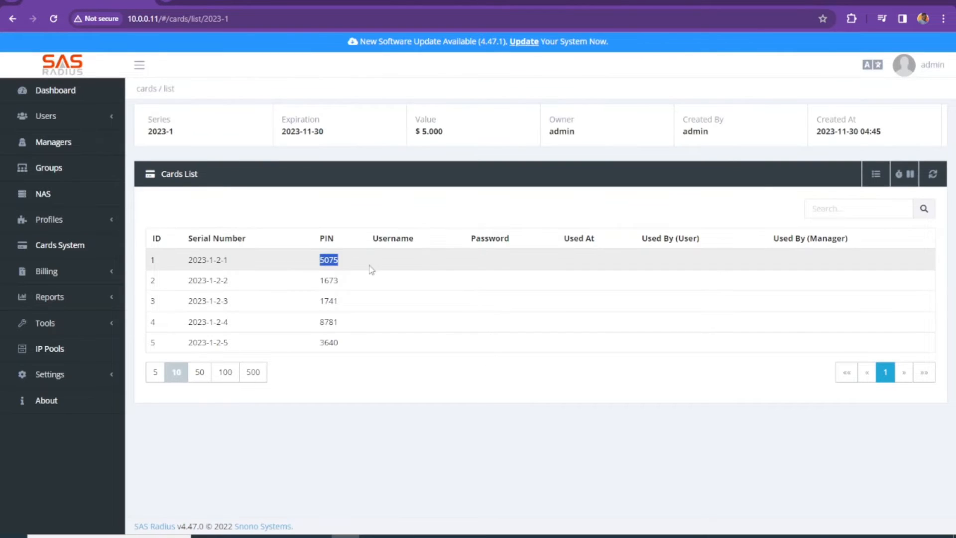
double_click(324, 280)
left_click_drag(230, 260, 198, 280)
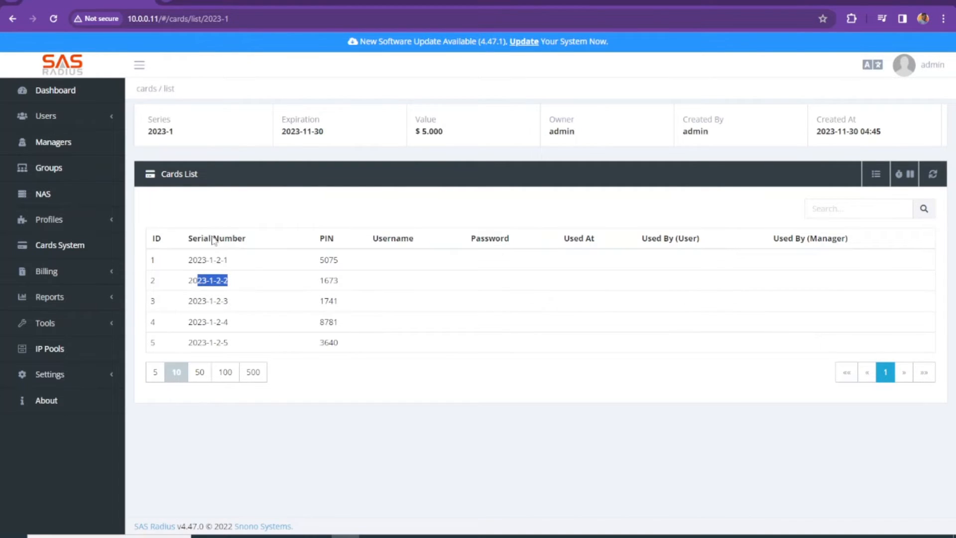
left_click(90, 249)
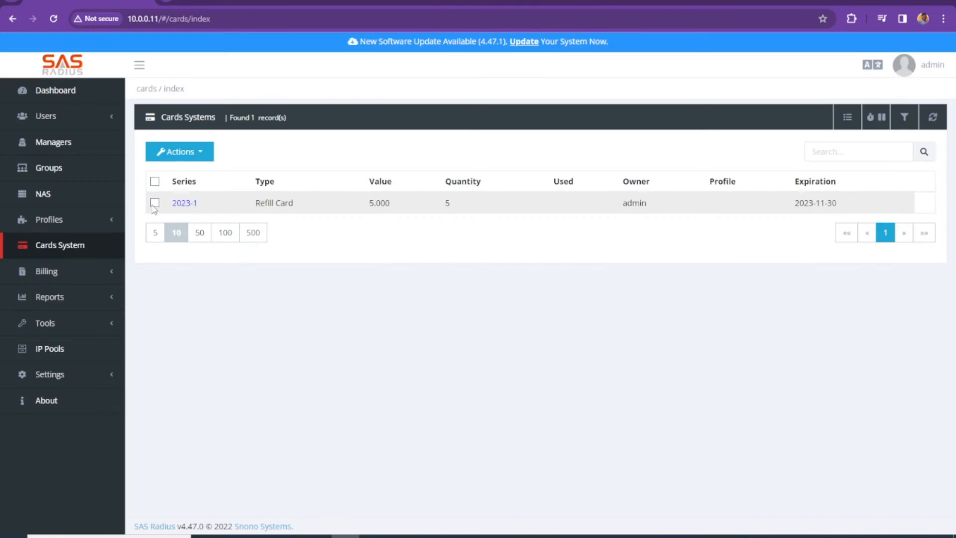
left_click(155, 203)
left_click(212, 152)
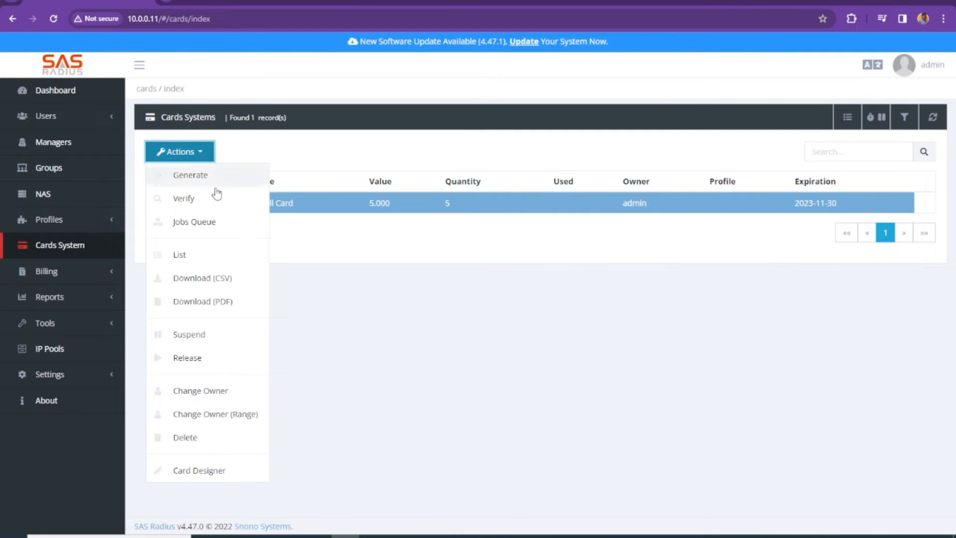
left_click(193, 304)
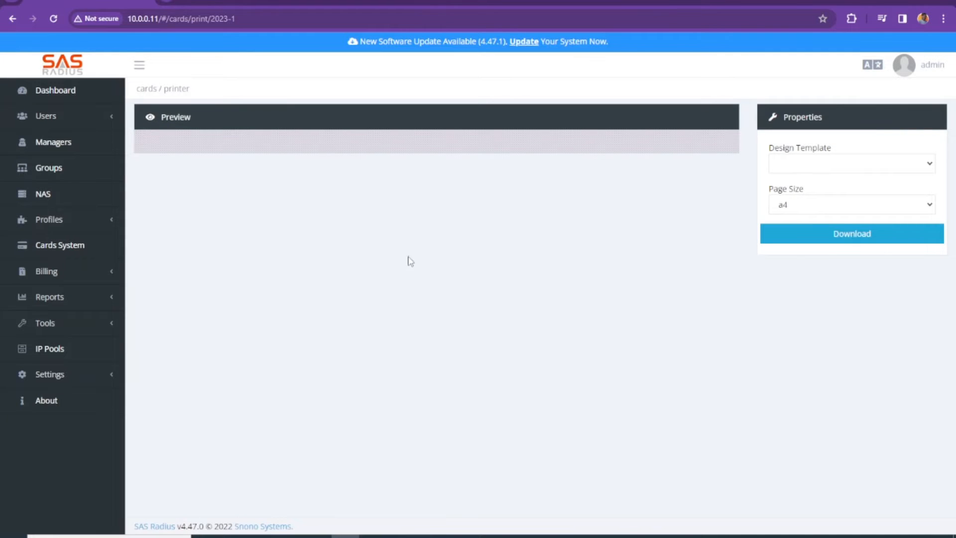
left_click(835, 163)
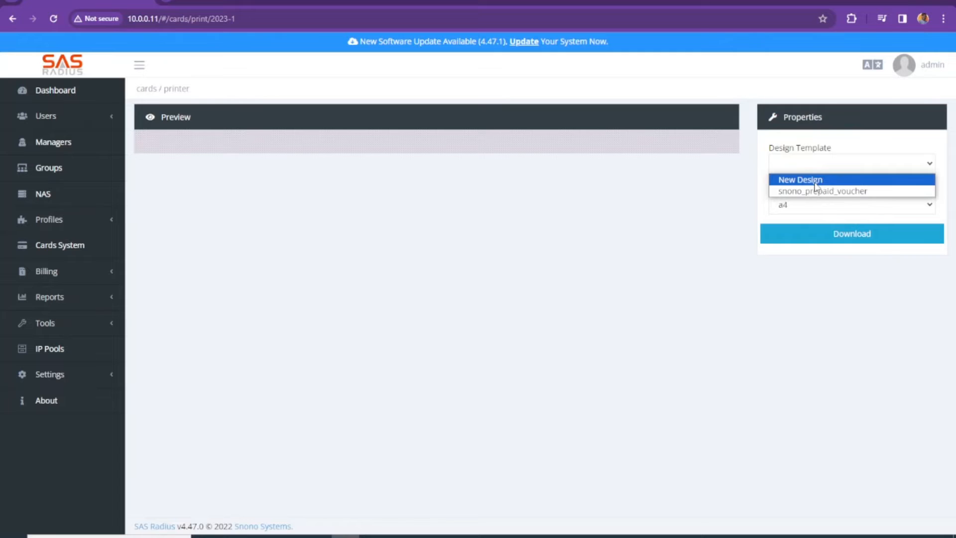
left_click(814, 191)
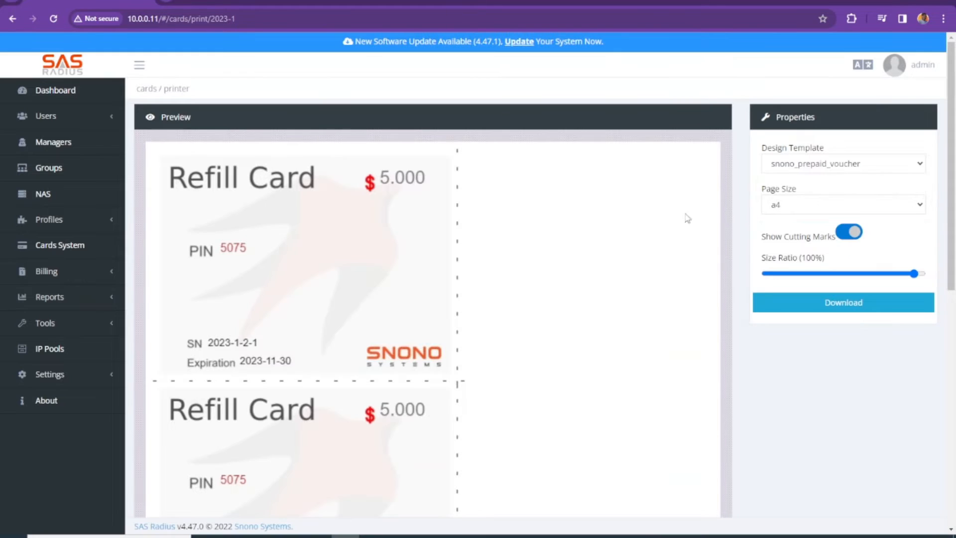
left_click(829, 206)
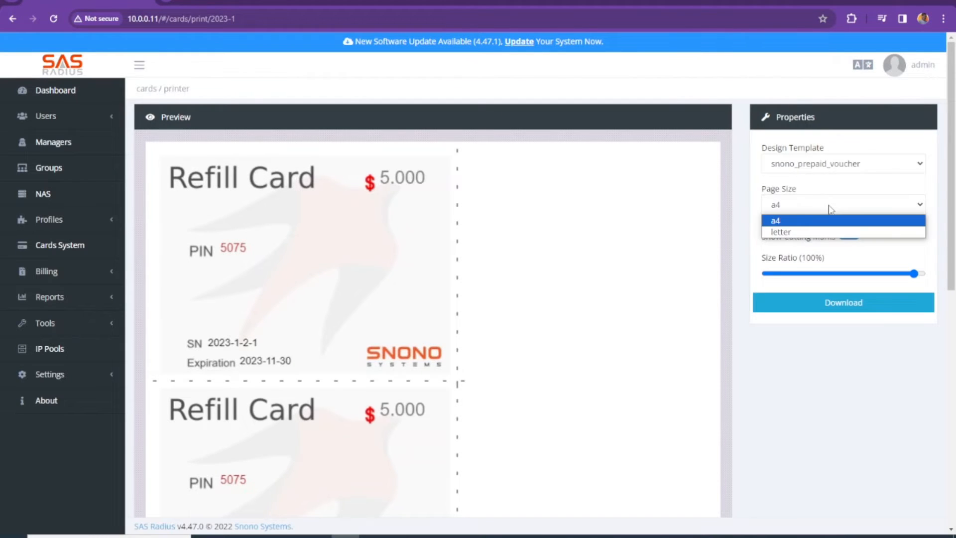
left_click(829, 207)
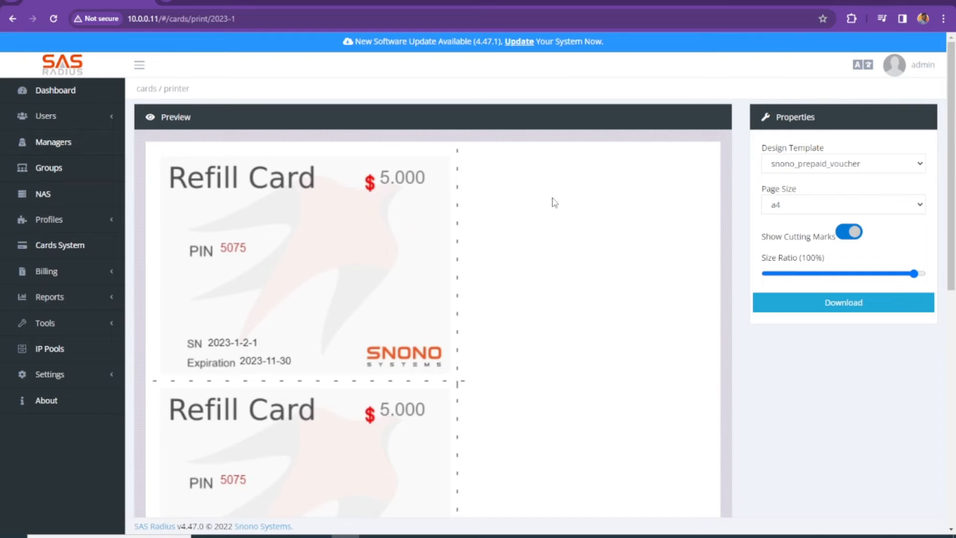
scroll(553, 203, "down", 5)
scroll(548, 204, "down", 4)
scroll(670, 154, "up", 9)
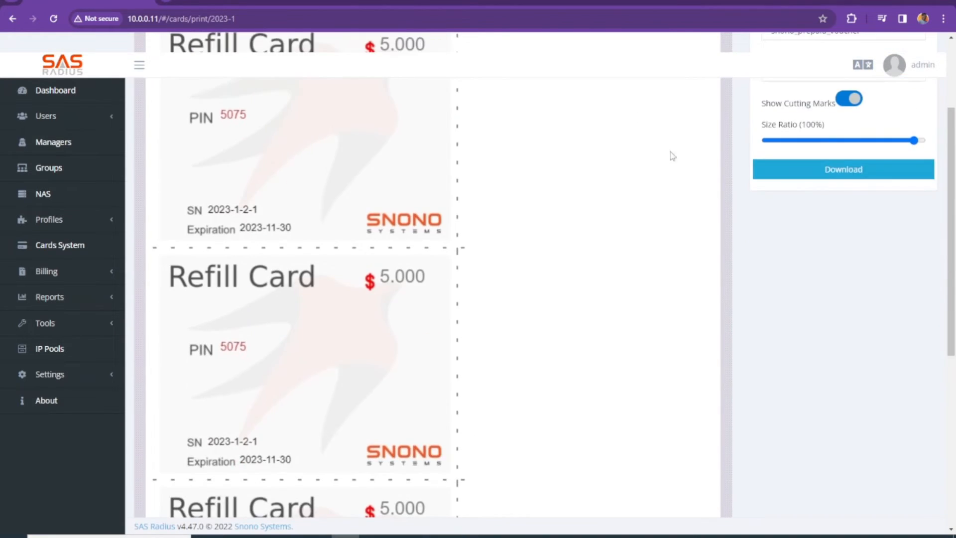
scroll(354, 189, "down", 7)
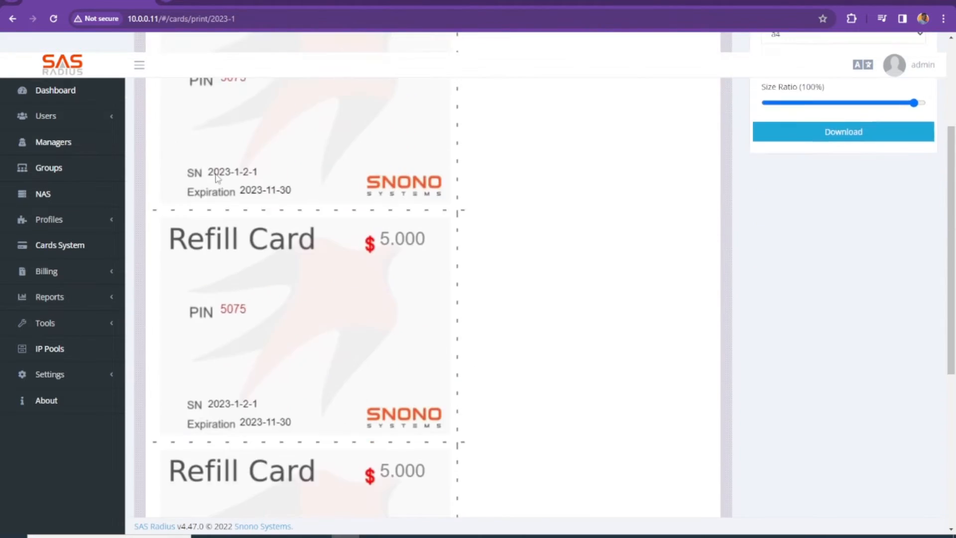
scroll(523, 262, "up", 2)
scroll(517, 256, "up", 6)
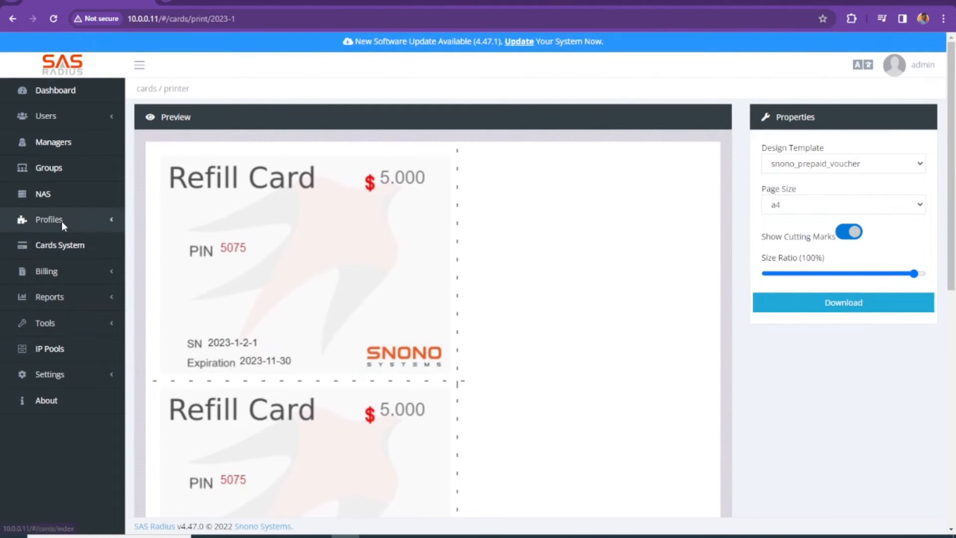
left_click(67, 241)
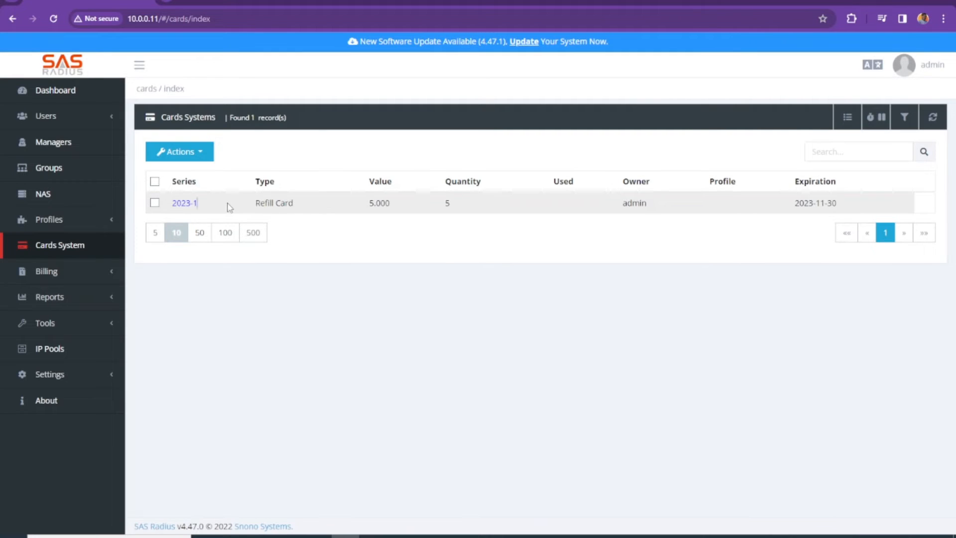
Select the 2023-1 series, open the card generator, and set the type to Prepaid User.
left_click_drag(228, 207, 345, 213)
left_click(204, 151)
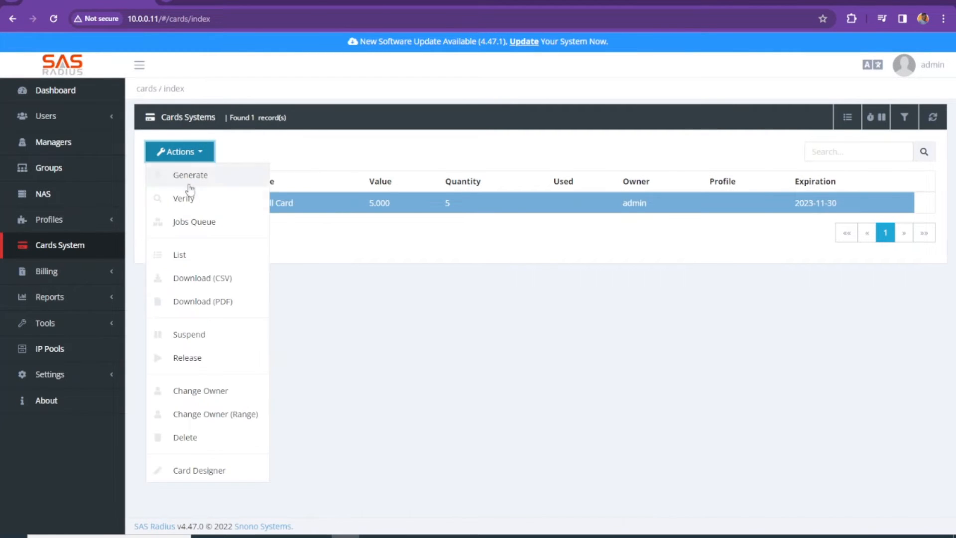
left_click(191, 183)
left_click(398, 161)
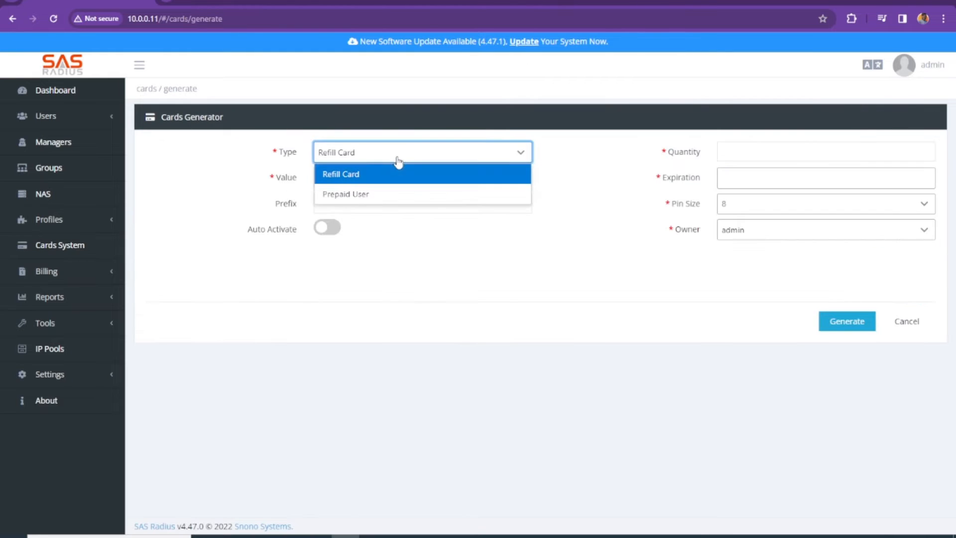
left_click(357, 195)
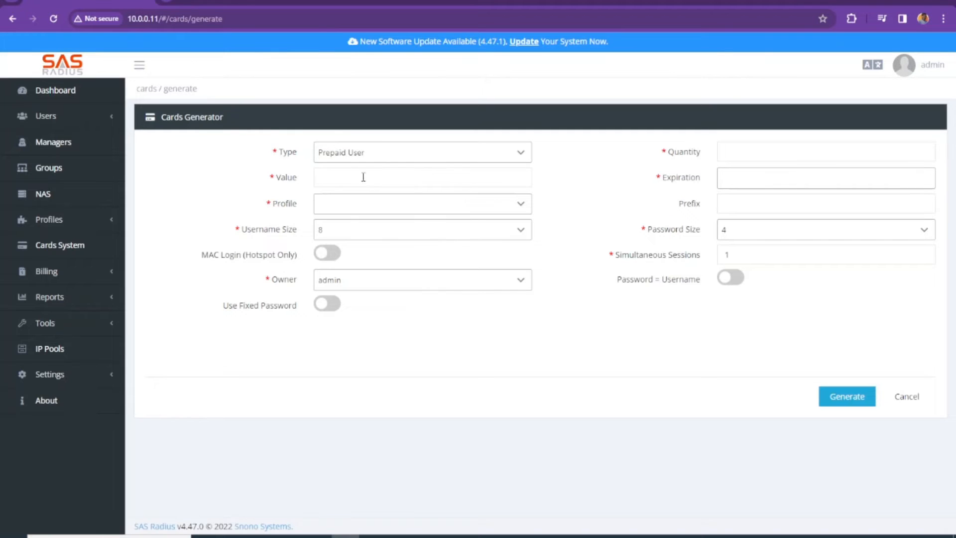
Set the card value to 10 and choose the 10 Mbps profile.
left_click(434, 176)
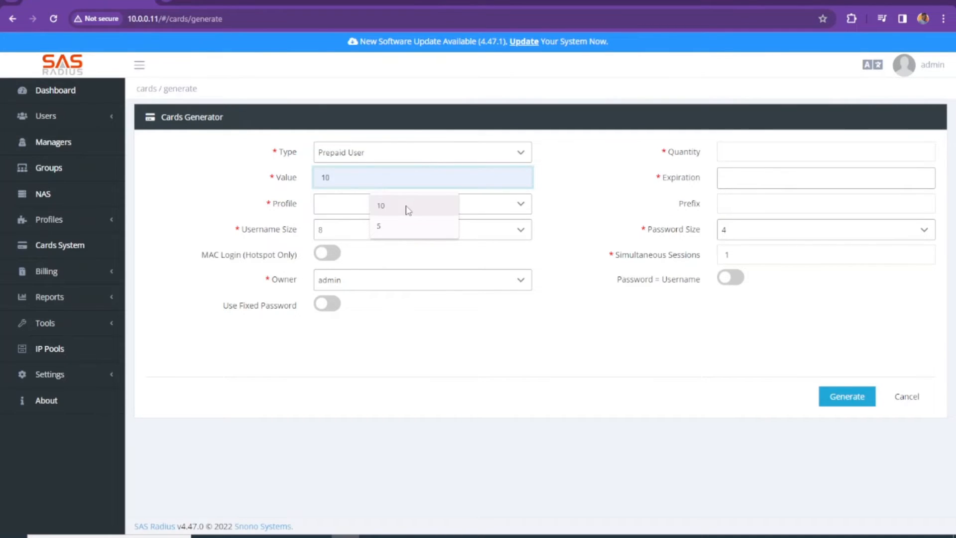
left_click(391, 206)
left_click(366, 210)
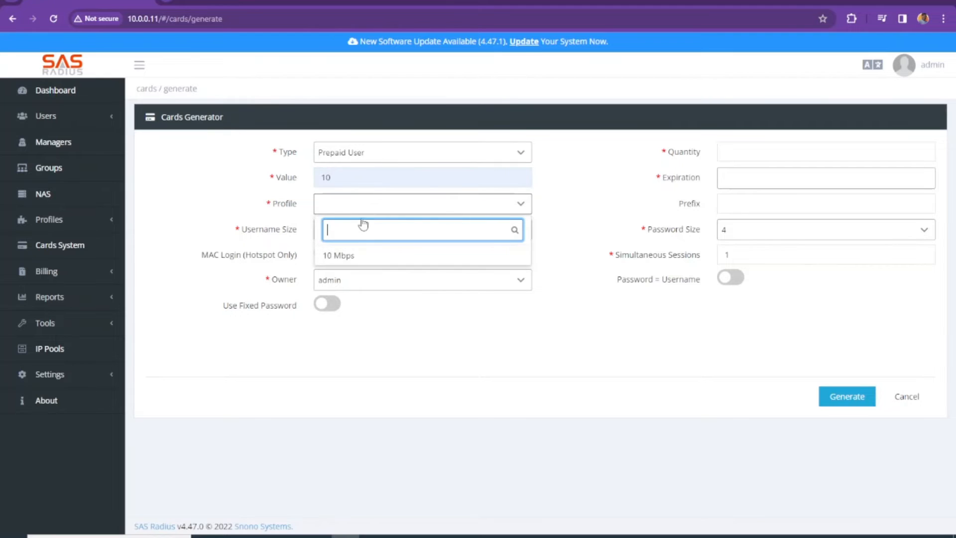
left_click(349, 255)
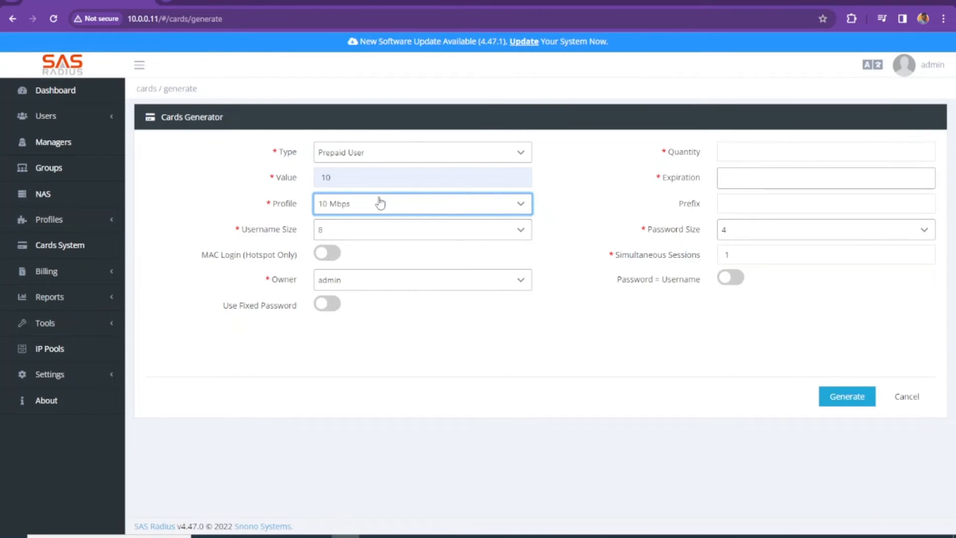
key("Tab")
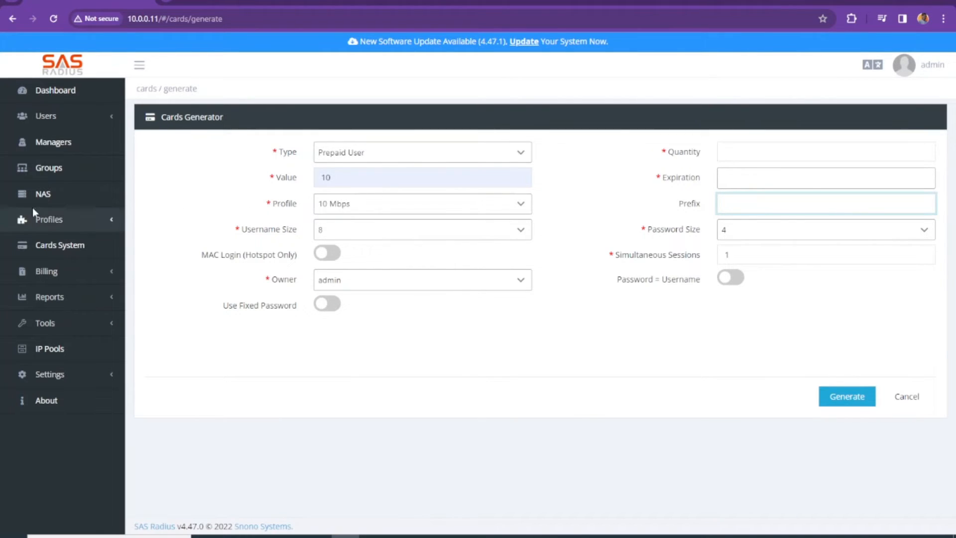
Create a new profile named 'prepaid 10 Mbps' with unit price 10.
left_click(64, 219)
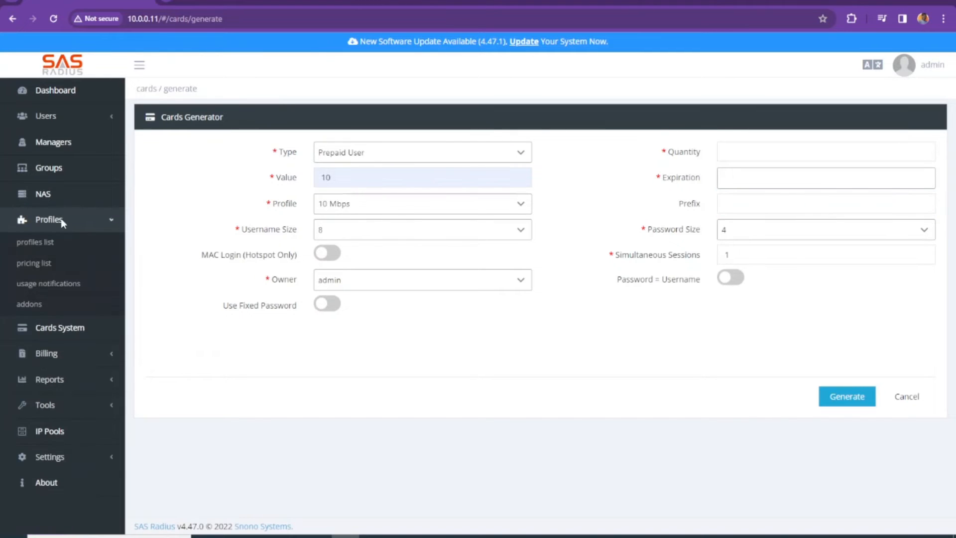
left_click(35, 242)
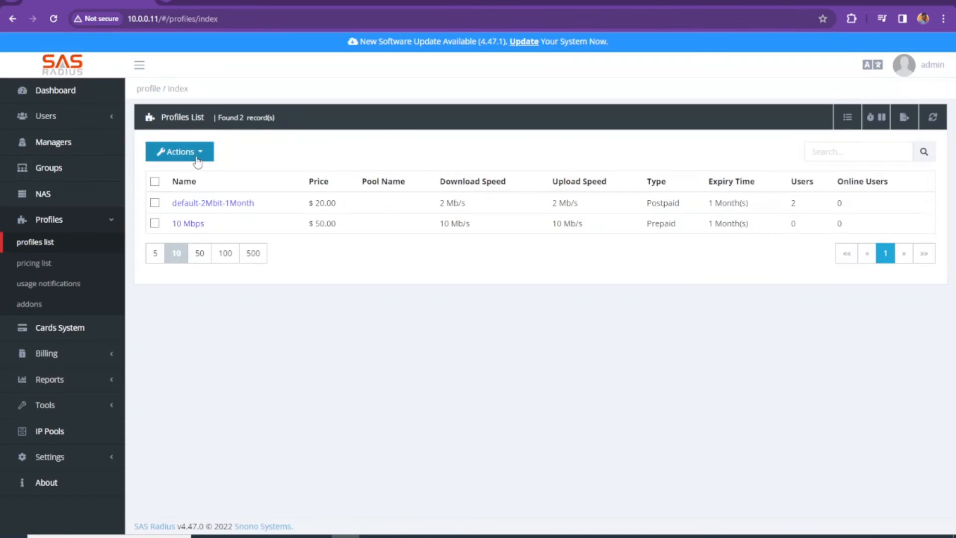
left_click(196, 152)
left_click(190, 182)
left_click(338, 206)
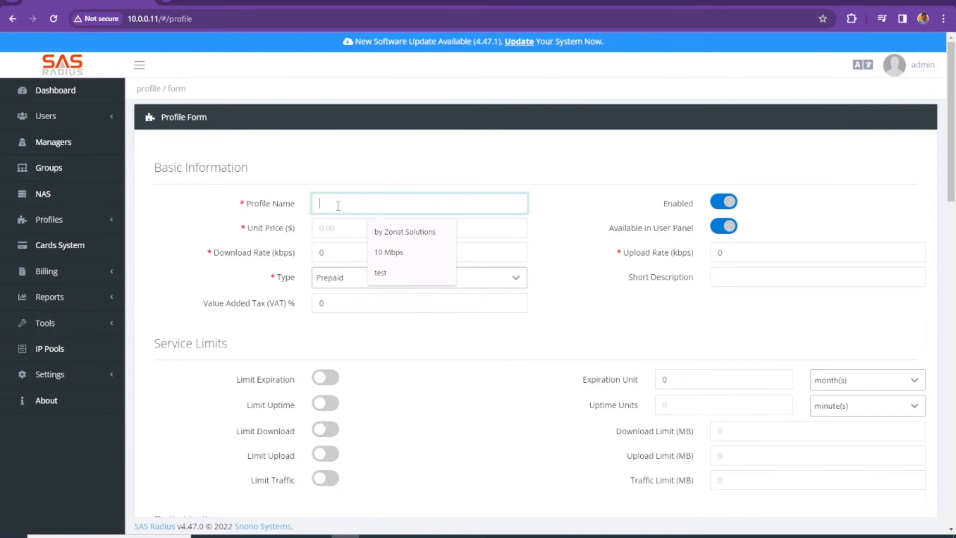
type("prepaid 10 Mbps")
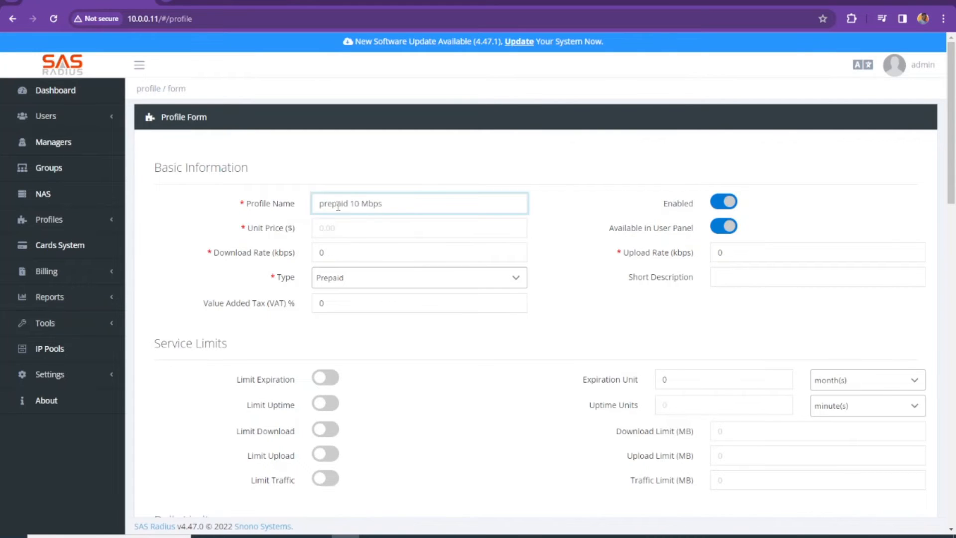
left_click(366, 228)
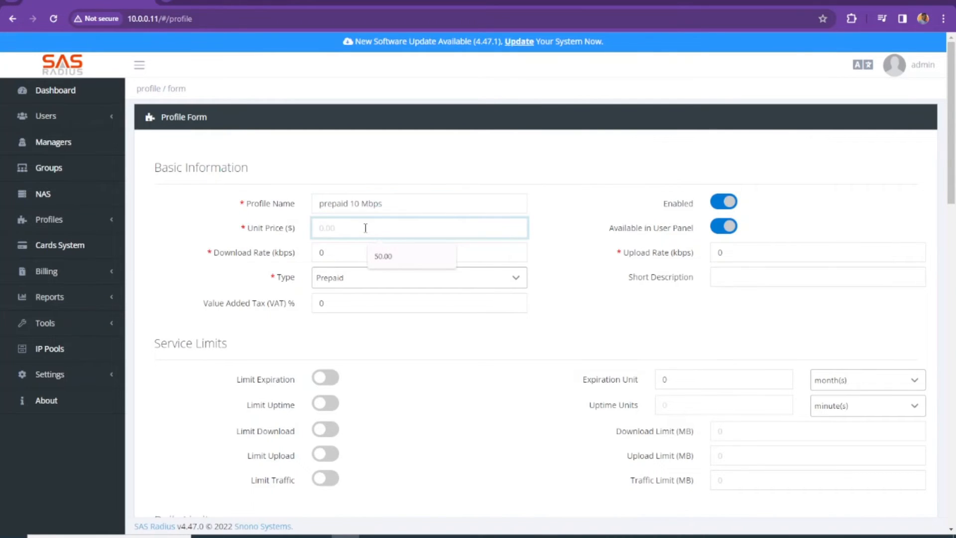
type("10")
left_click(604, 303)
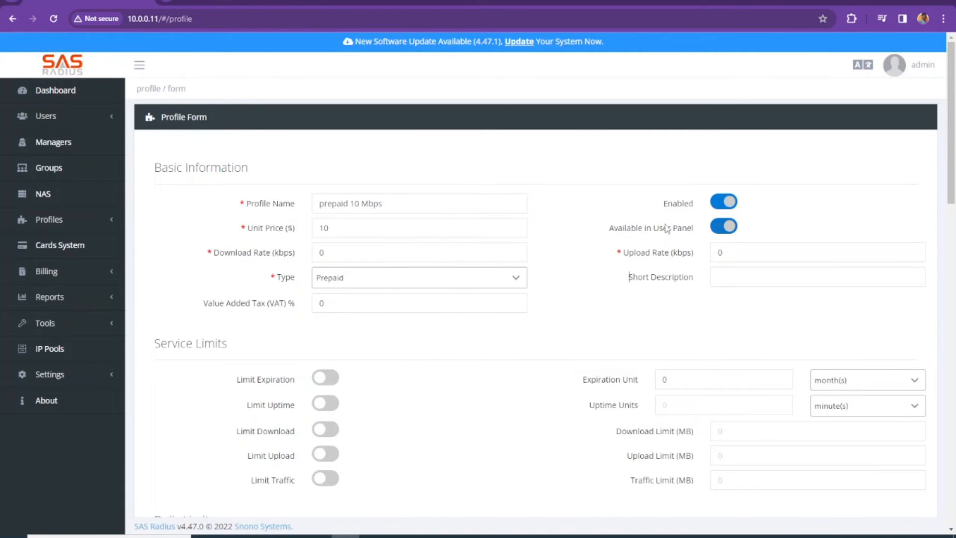
Hide it from the user panel, set download and upload to 10240 kbps, type Prepaid.
left_click(719, 232)
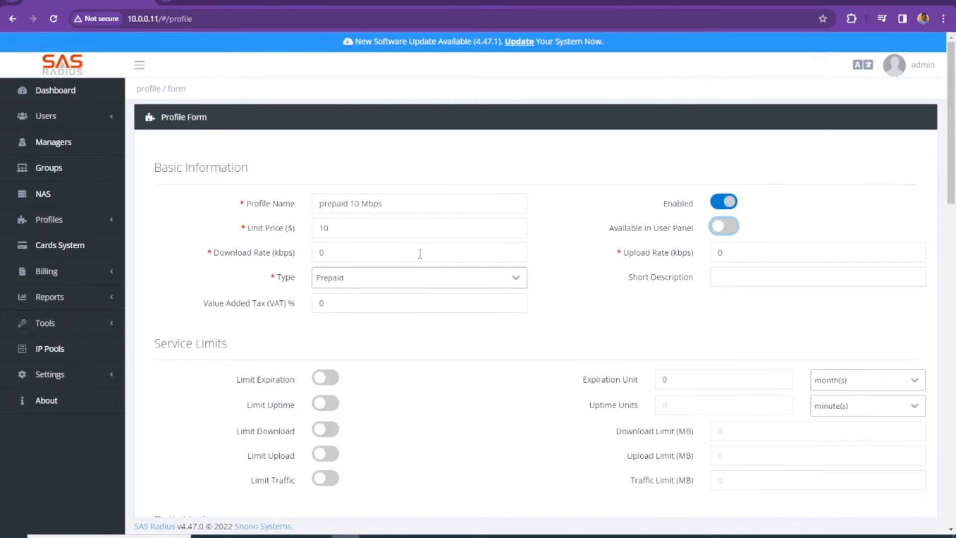
left_click_drag(355, 254, 310, 245)
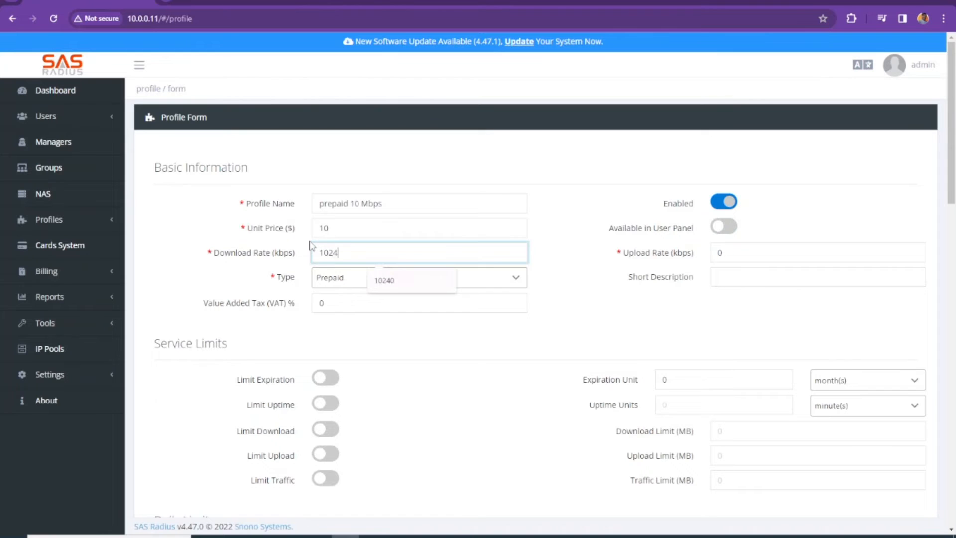
type("0")
key("Tab")
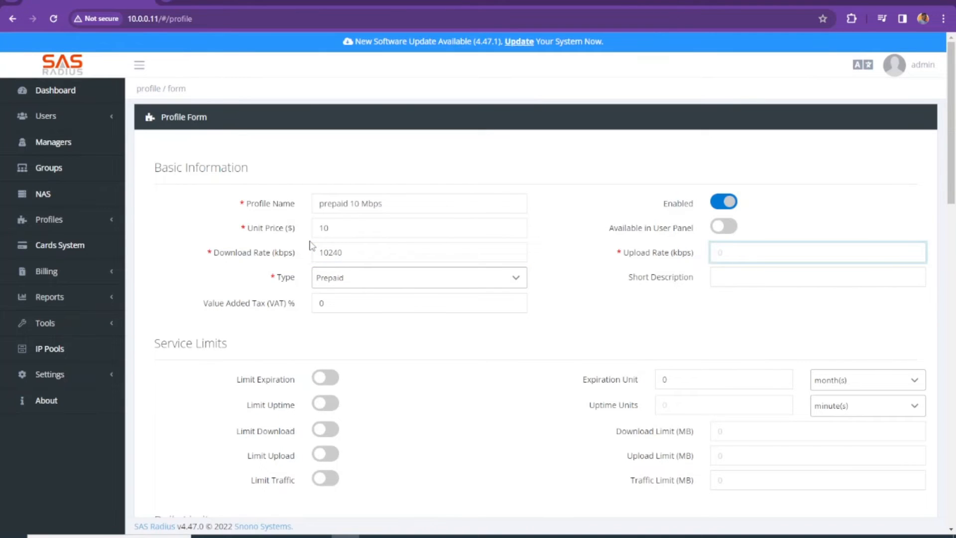
type("10240")
left_click(371, 280)
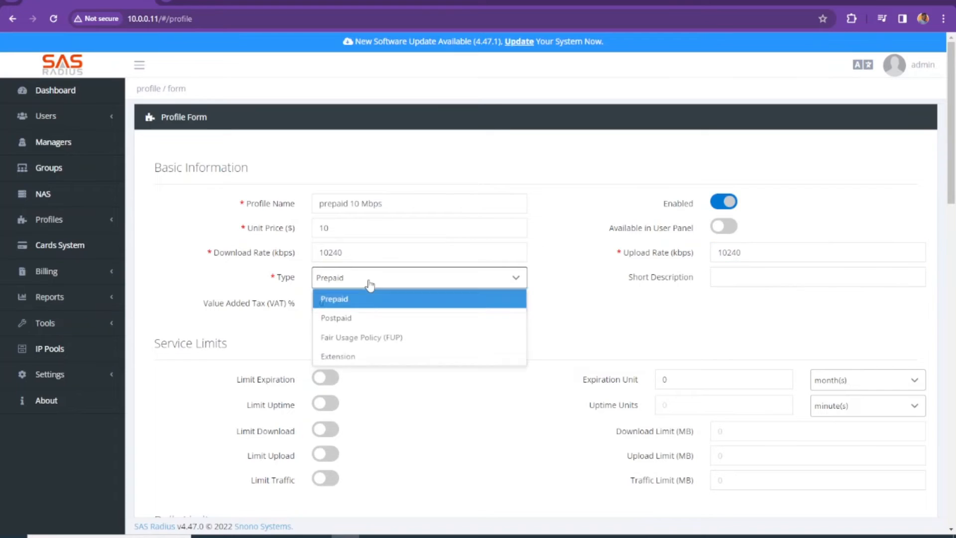
left_click(343, 302)
Try the expiration limit with days as the unit, then switch it back off.
scroll(363, 342, "down", 2)
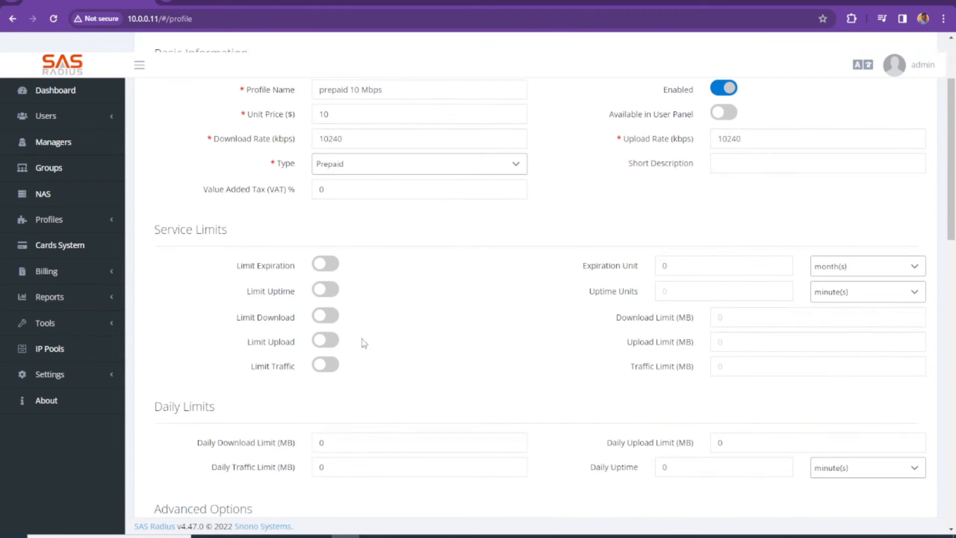
left_click(326, 264)
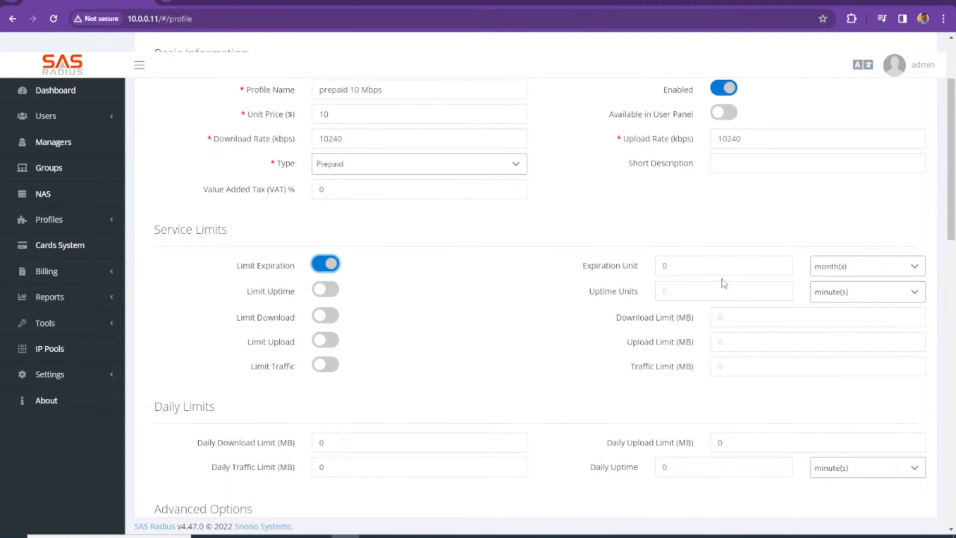
double_click(694, 264)
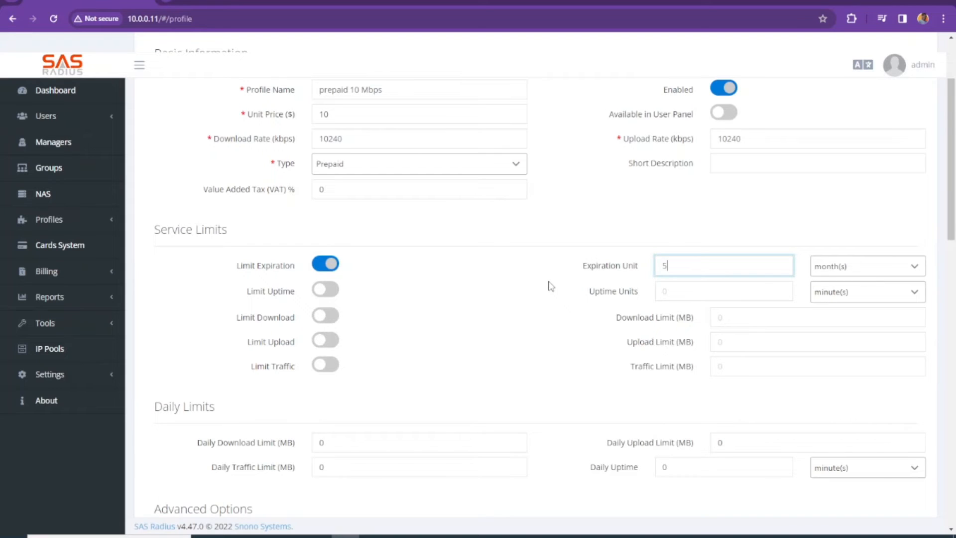
left_click(859, 271)
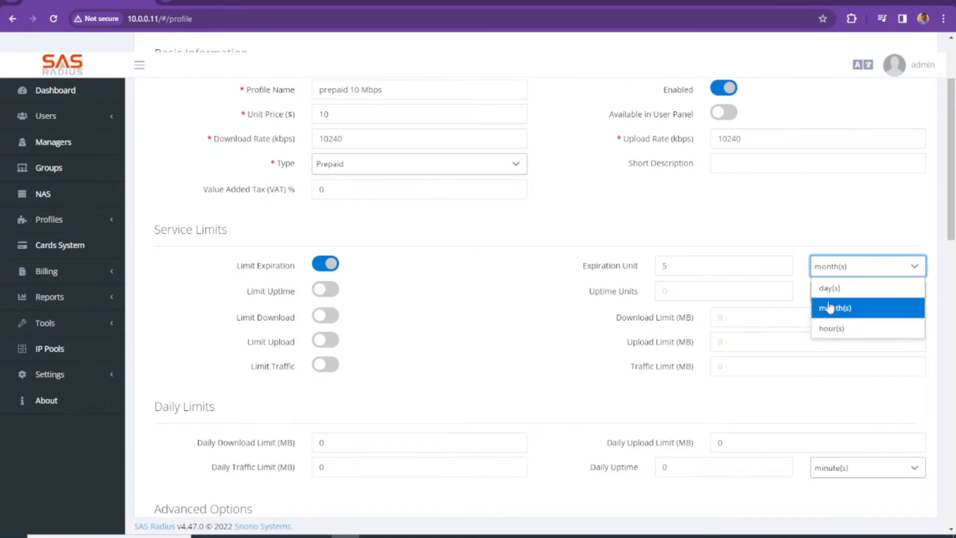
left_click(830, 289)
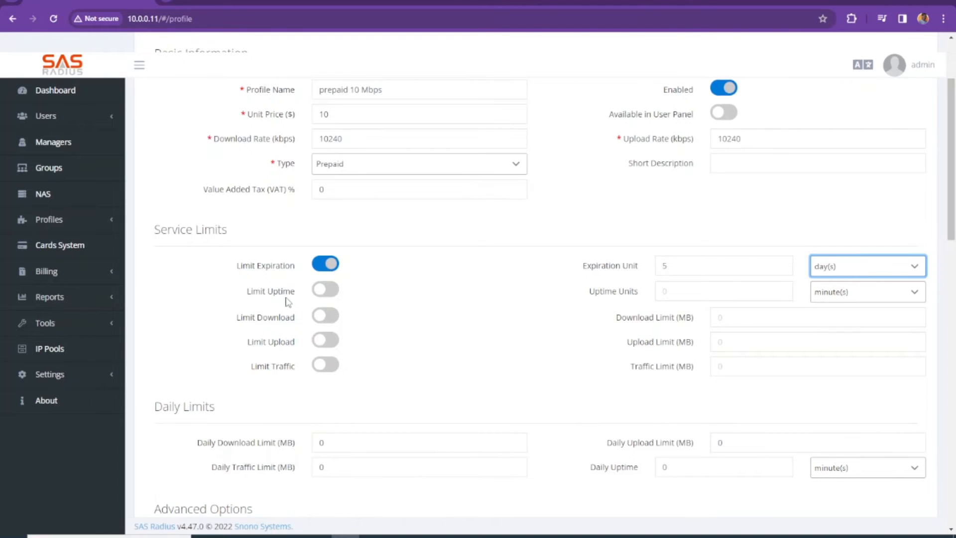
left_click(319, 272)
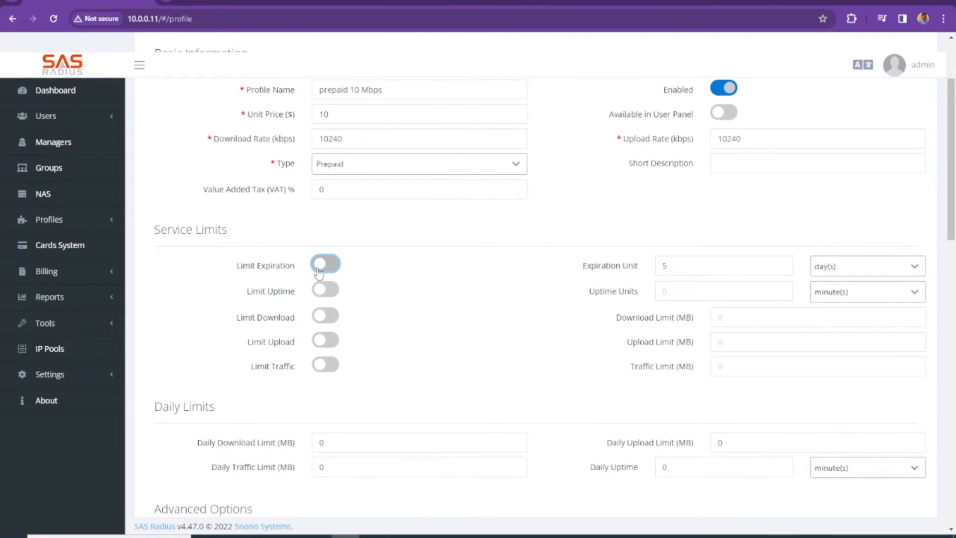
Enable the uptime limit at 100 hours.
left_click(328, 295)
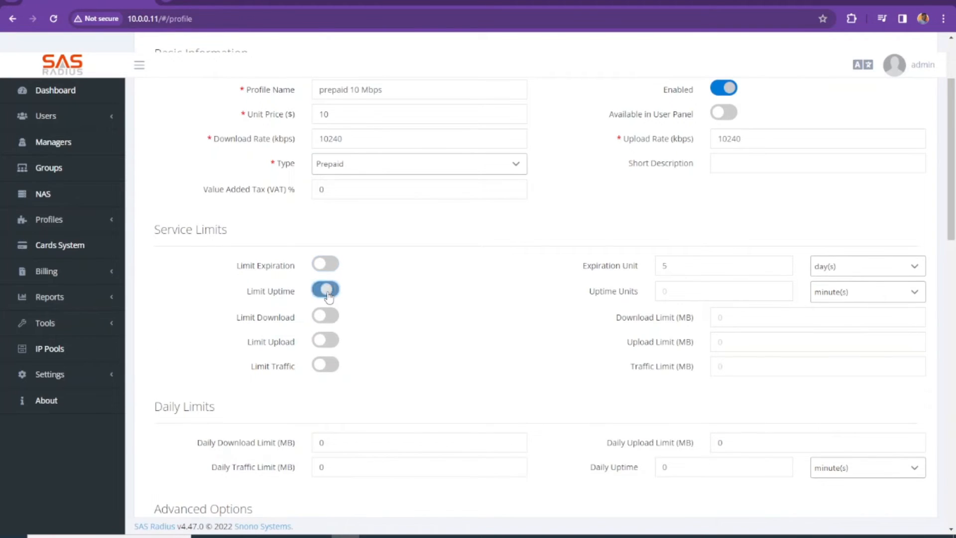
left_click(742, 297)
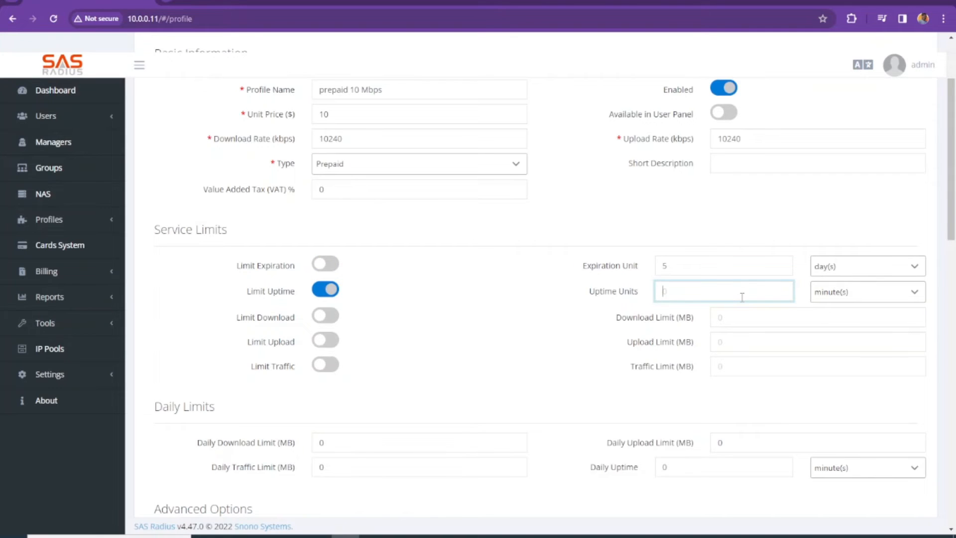
left_click(891, 298)
left_click(846, 334)
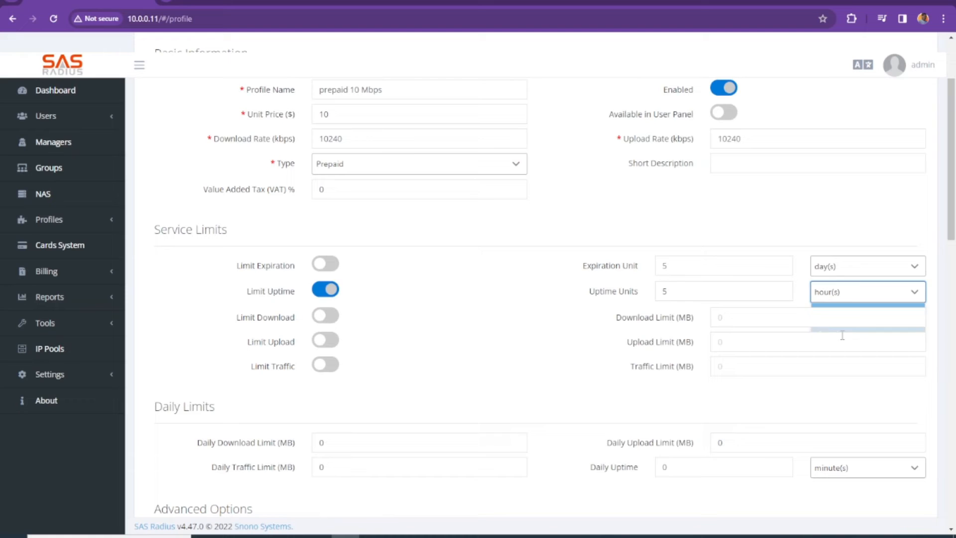
double_click(664, 291)
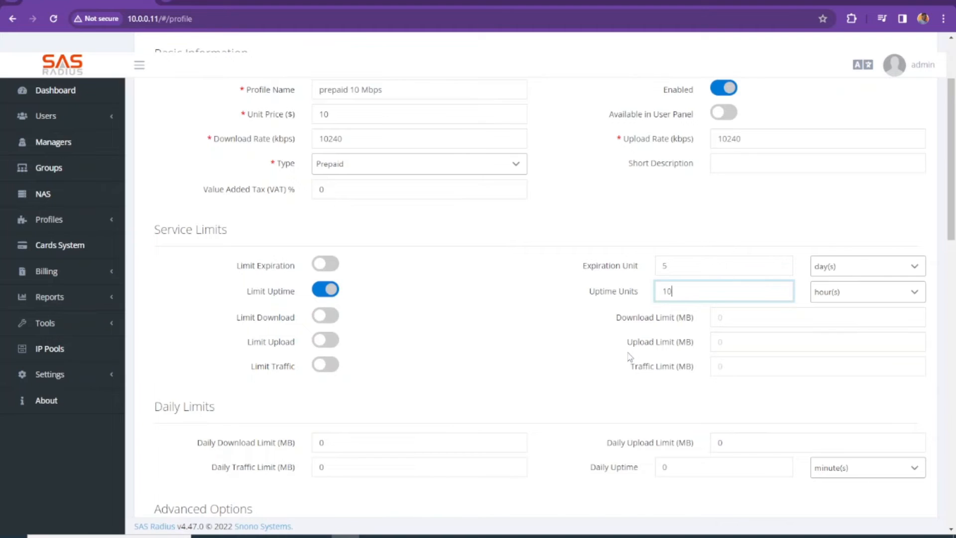
left_click(235, 317)
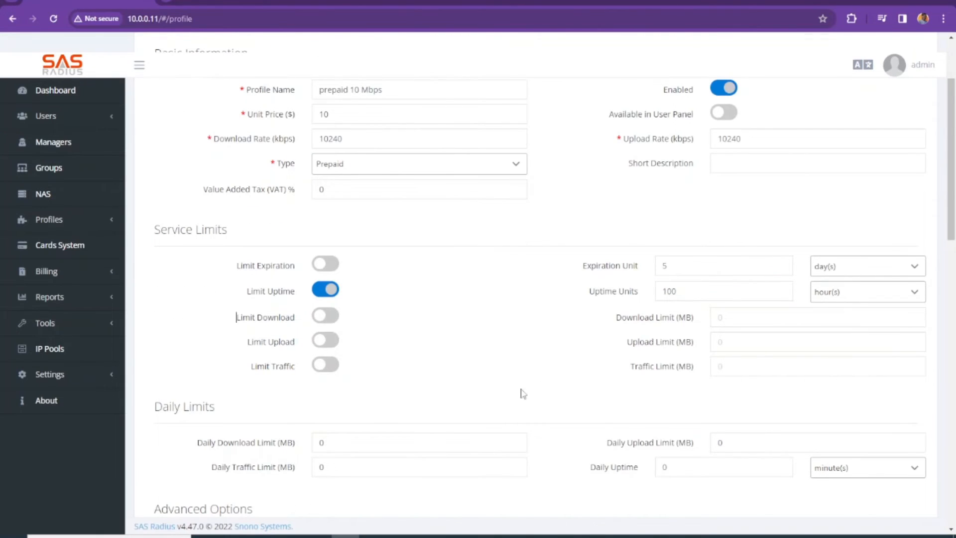
Enable the traffic limit and set it to 10240 MB.
scroll(333, 267, "down", 2)
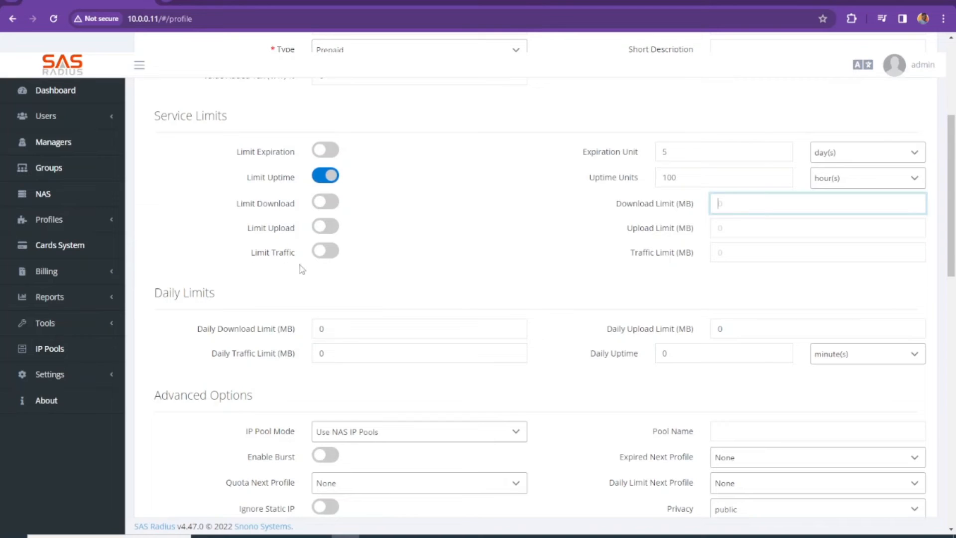
left_click(325, 251)
left_click(740, 252)
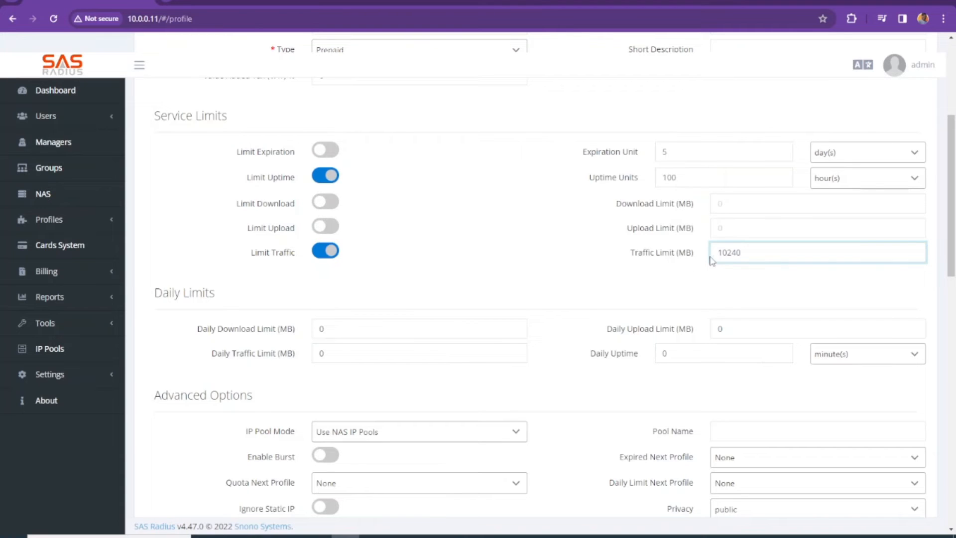
double_click(720, 257)
key("shift+Left")
left_click(748, 255)
left_click_drag(745, 252, 707, 264)
Submit the prepaid 10 Mbps profile to the profiles list.
scroll(498, 279, "down", 5)
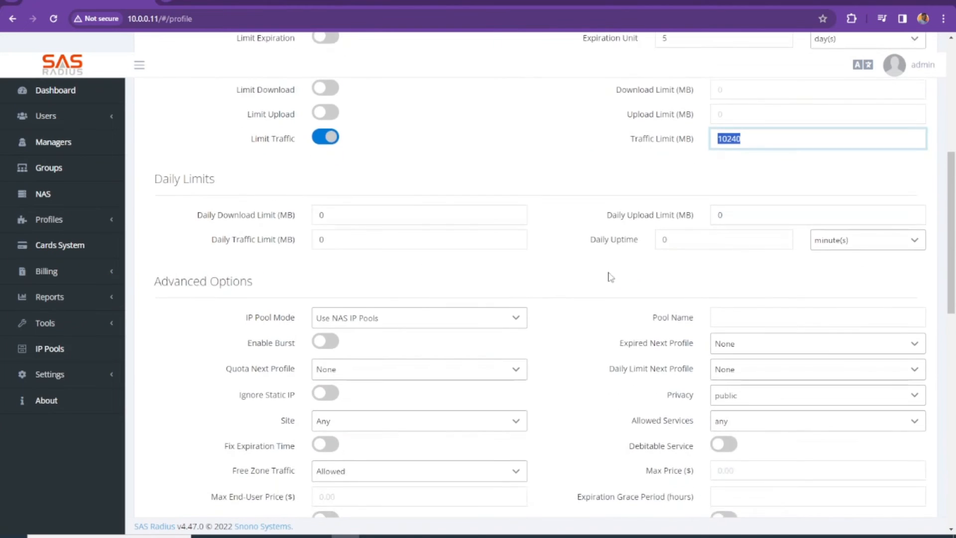
scroll(573, 272, "up", 3)
scroll(573, 269, "down", 6)
scroll(575, 264, "down", 7)
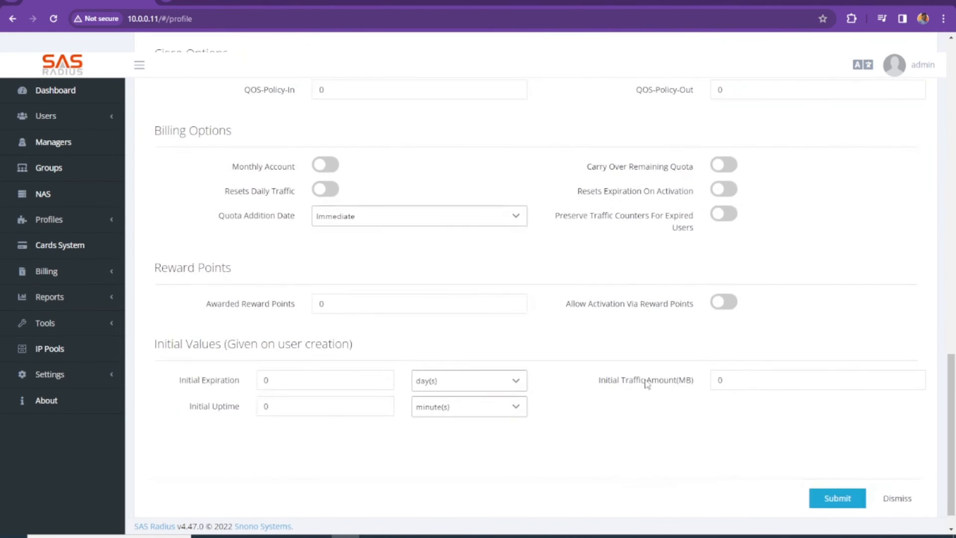
left_click(832, 494)
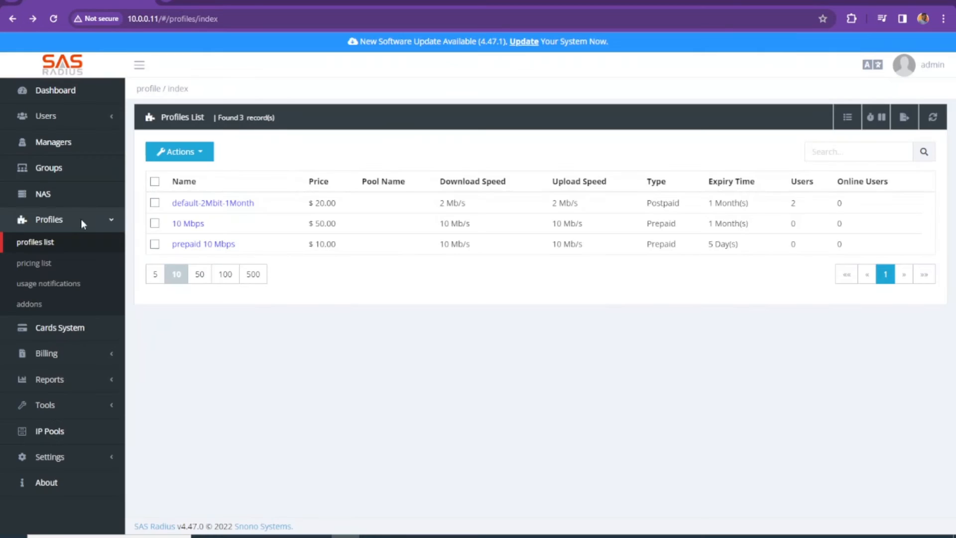
Start a Prepaid User card batch with value 10 and the prepaid 10 Mbps profile.
left_click(57, 331)
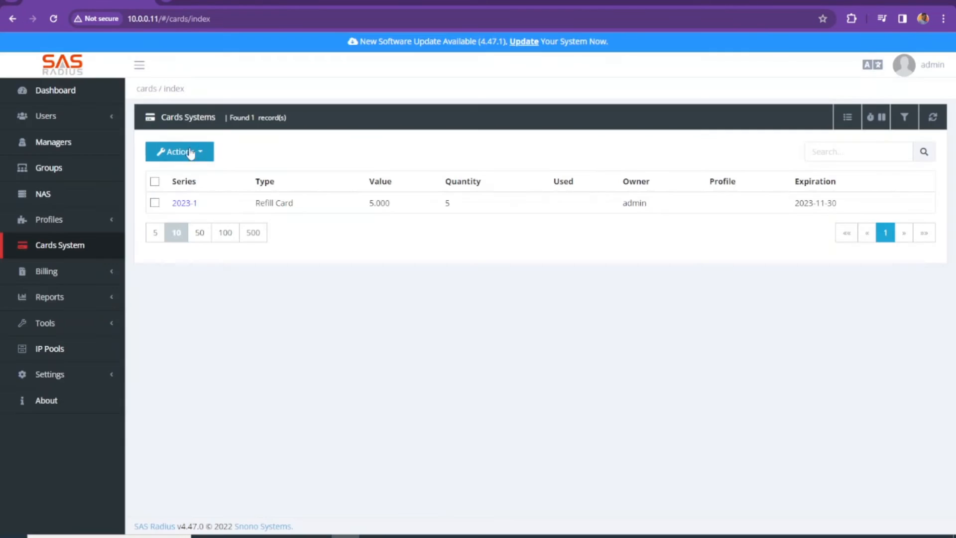
left_click(179, 152)
left_click(182, 171)
left_click(357, 154)
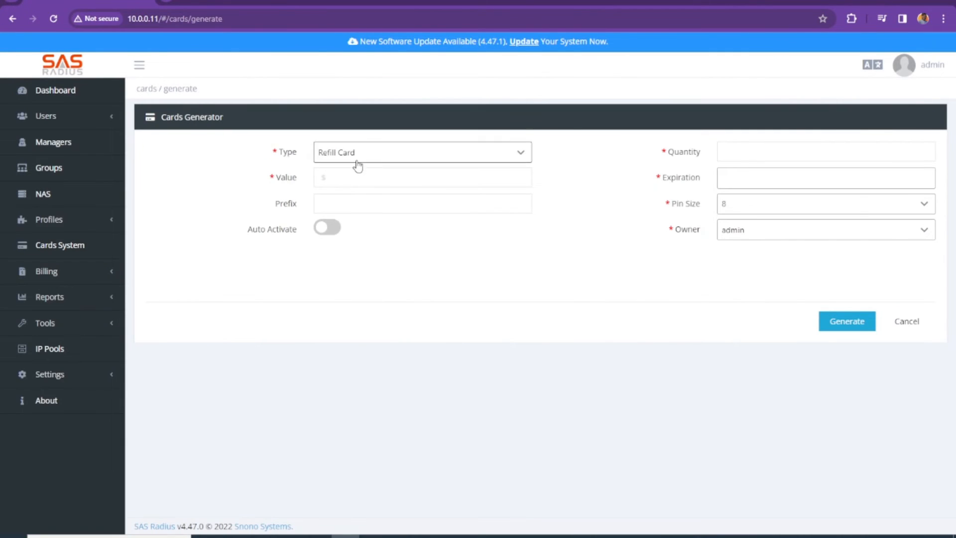
left_click(357, 193)
left_click(358, 179)
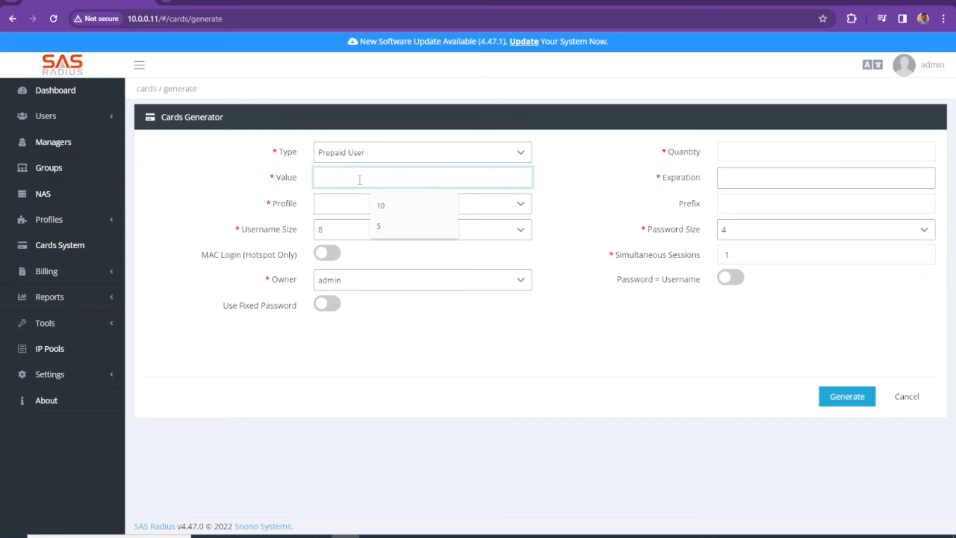
type("10")
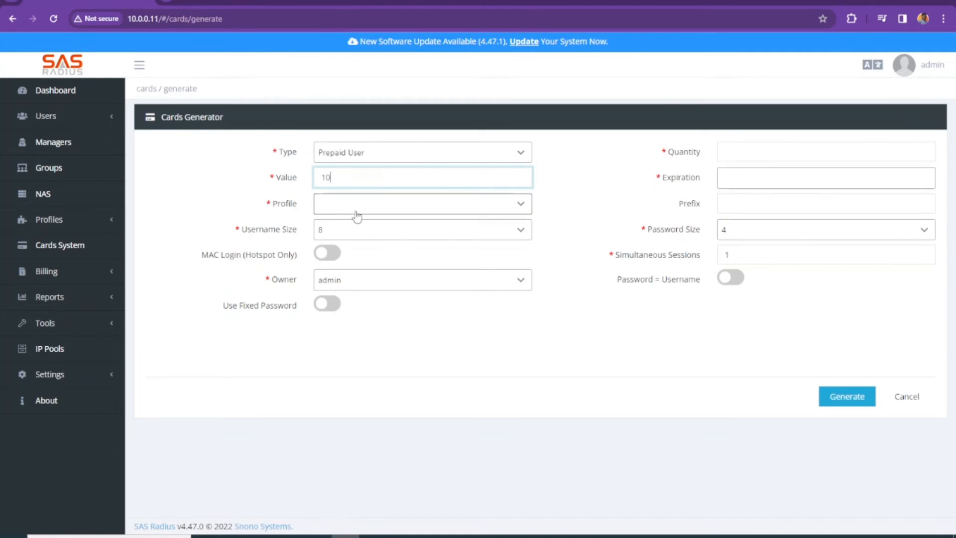
left_click(353, 202)
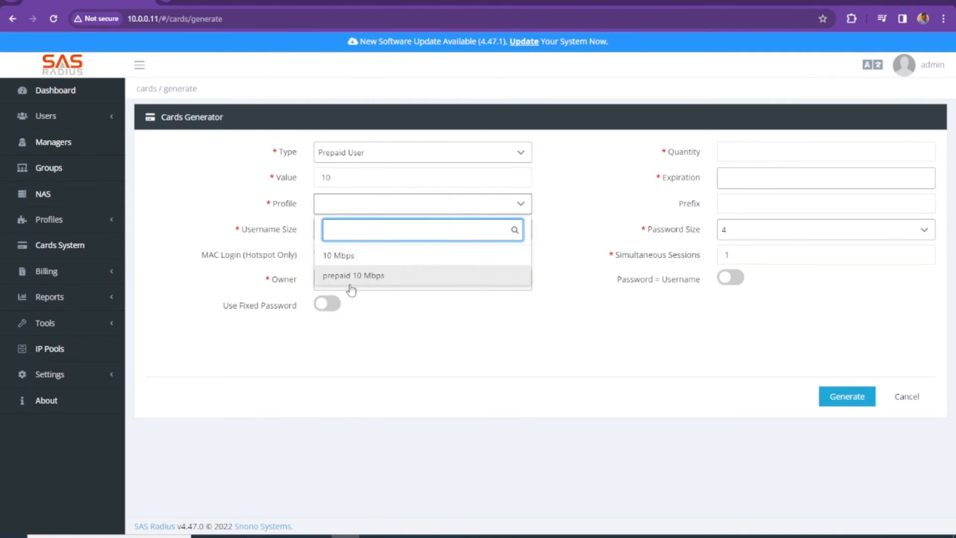
left_click(325, 277)
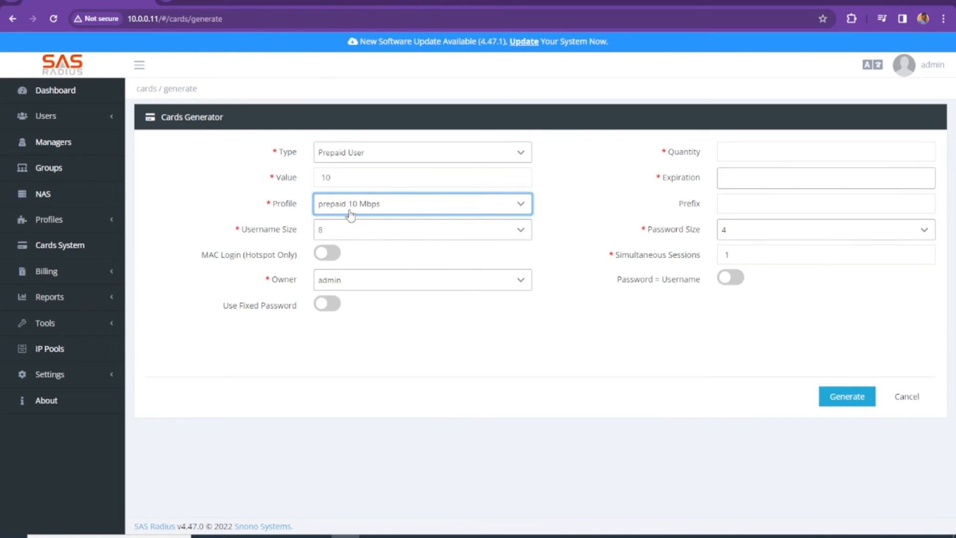
Set username size 4, keep owner admin, and enter quantity 10.
left_click(373, 230)
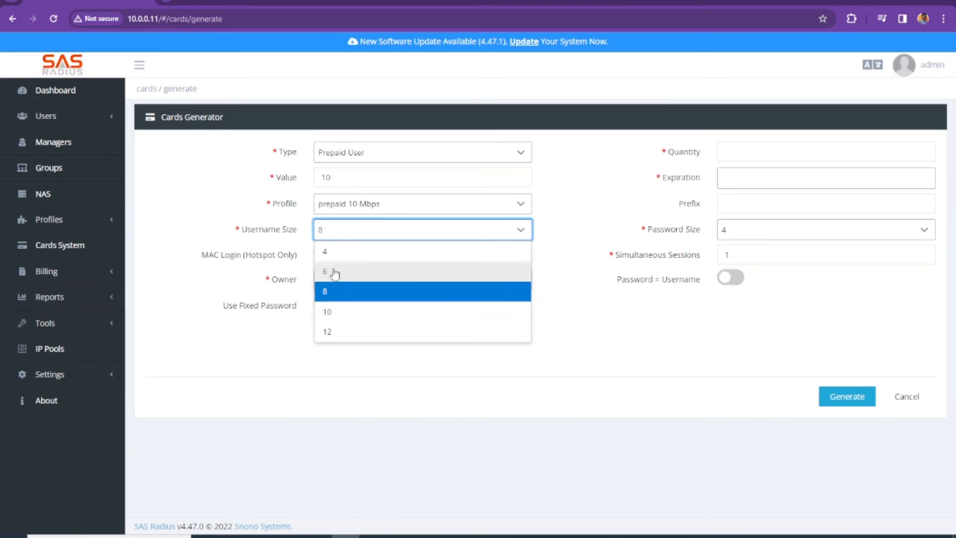
left_click(341, 252)
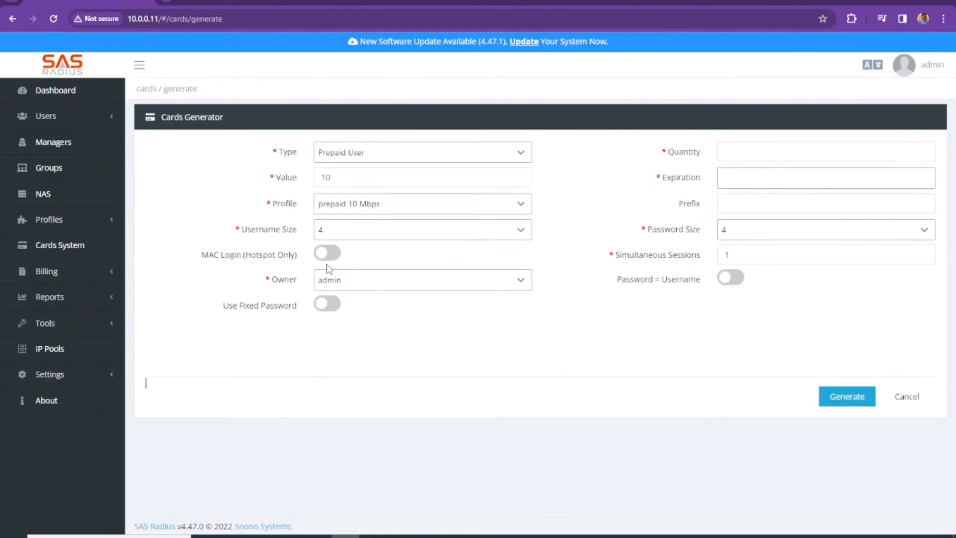
left_click(365, 285)
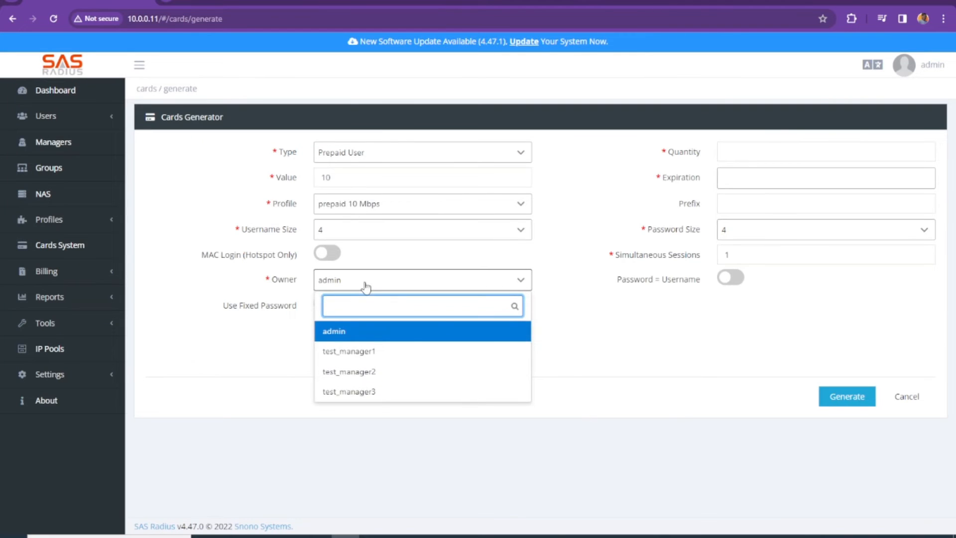
left_click(365, 286)
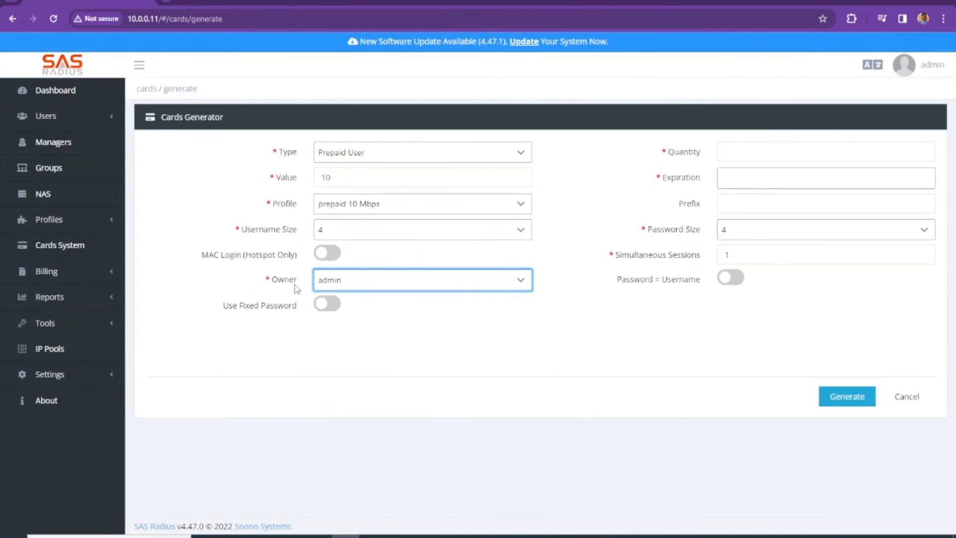
left_click(761, 155)
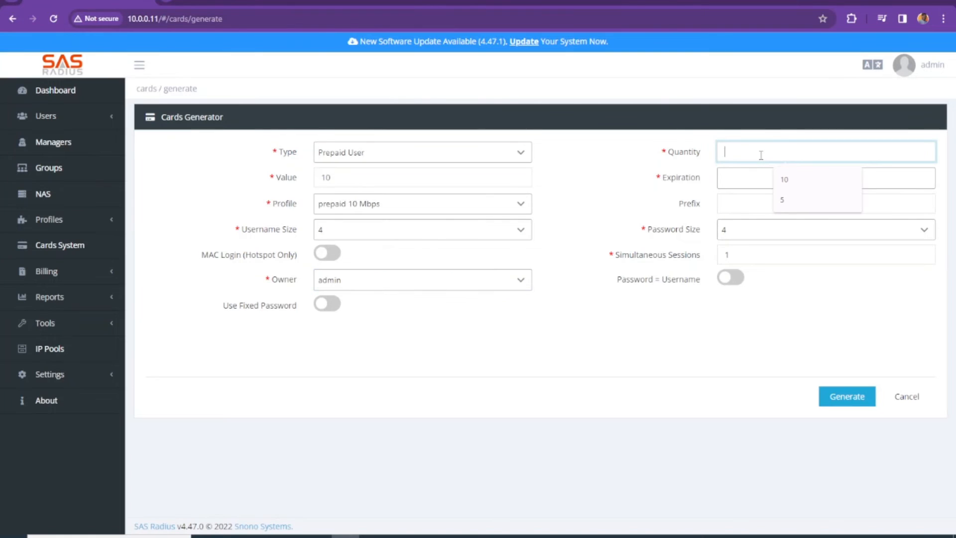
type("10")
Set the expiration date to 2024-05-07, replacing an earlier 7 March pick.
left_click(737, 178)
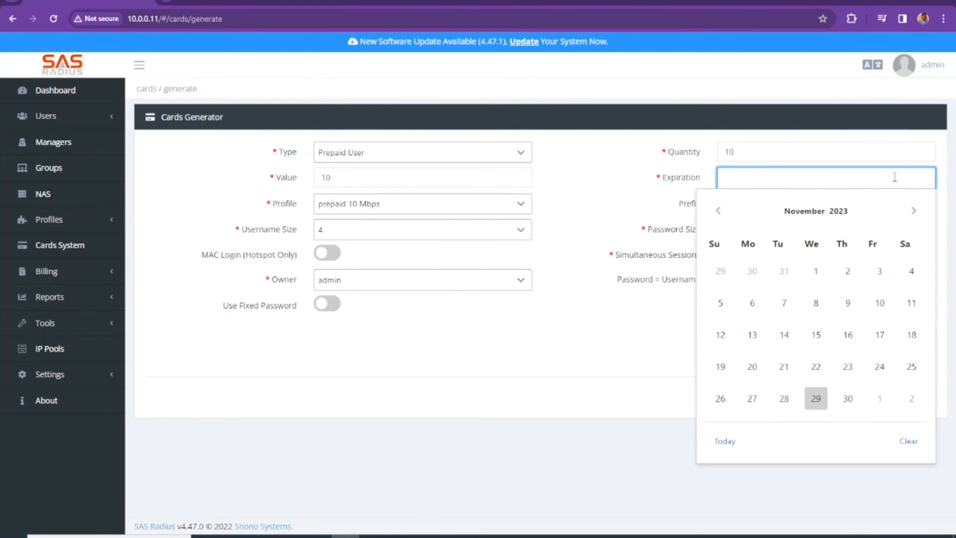
left_click(914, 210)
left_click(913, 211)
left_click(913, 211)
left_click(912, 212)
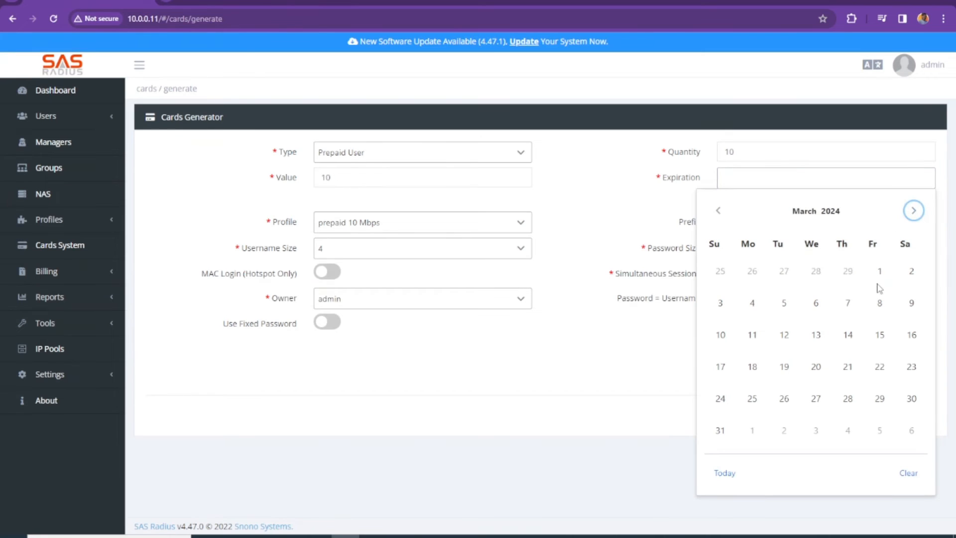
left_click(843, 312)
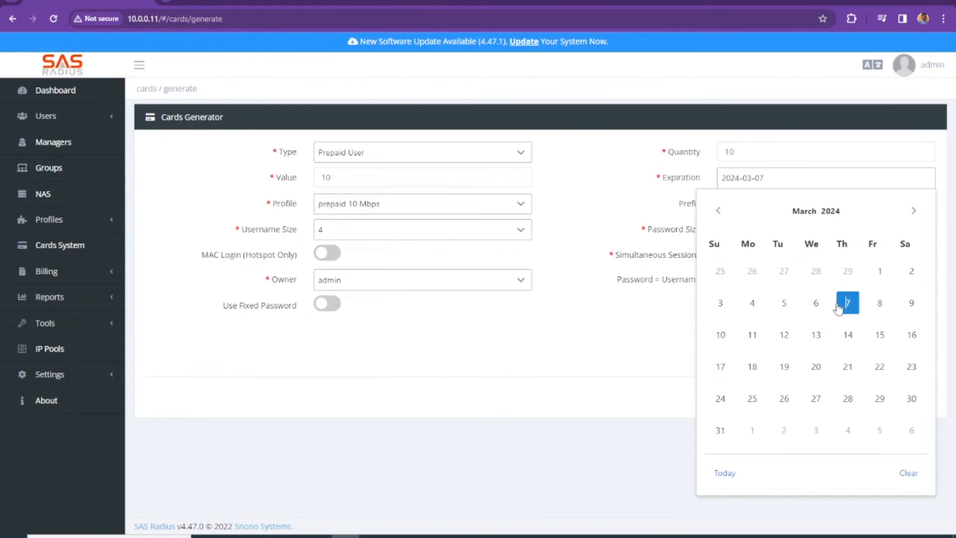
left_click(784, 182)
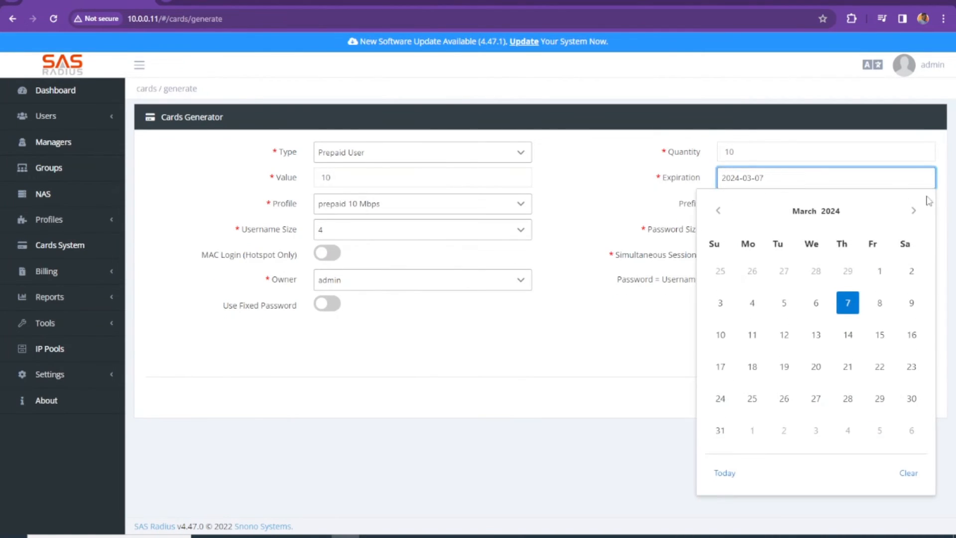
left_click(811, 215)
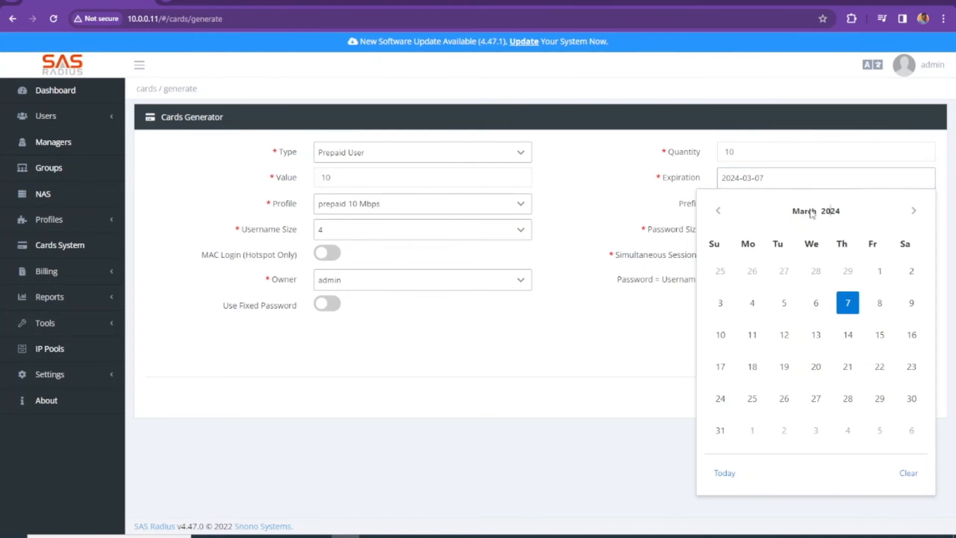
left_click(914, 210)
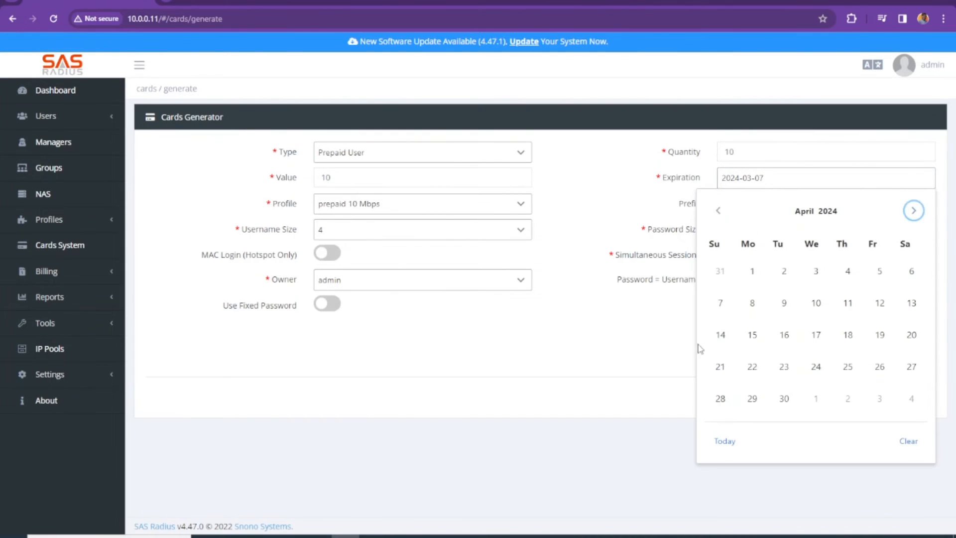
left_click(906, 443)
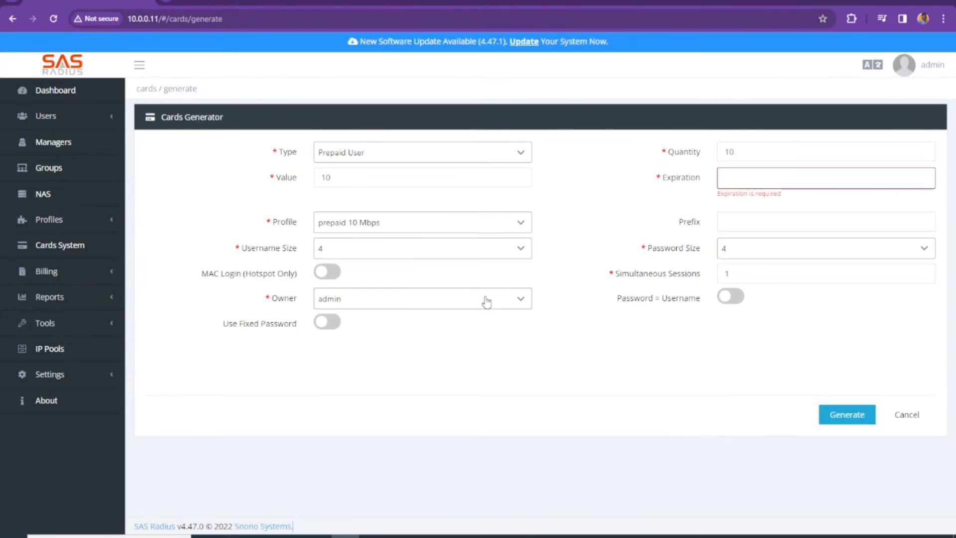
left_click(756, 177)
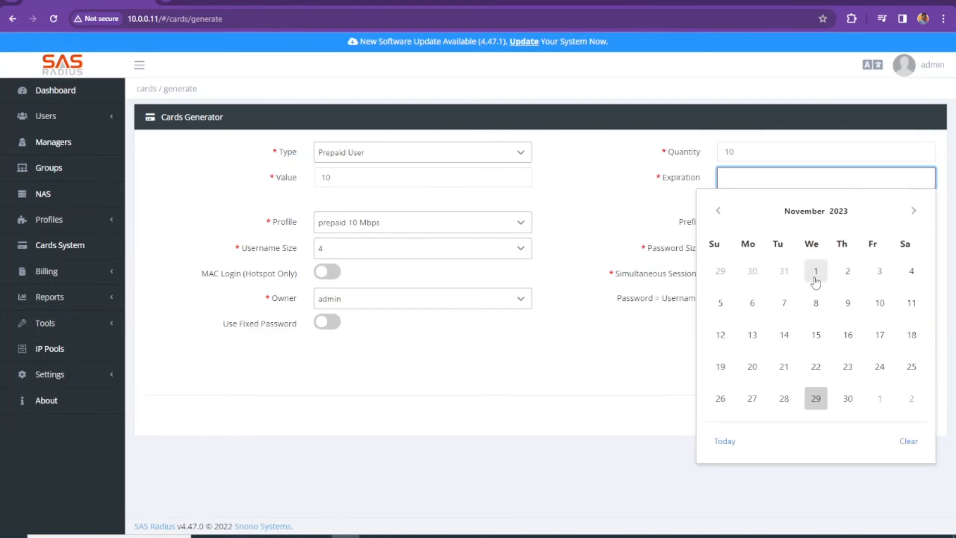
left_click(914, 210)
left_click(914, 210)
left_click(914, 210)
left_click(914, 210)
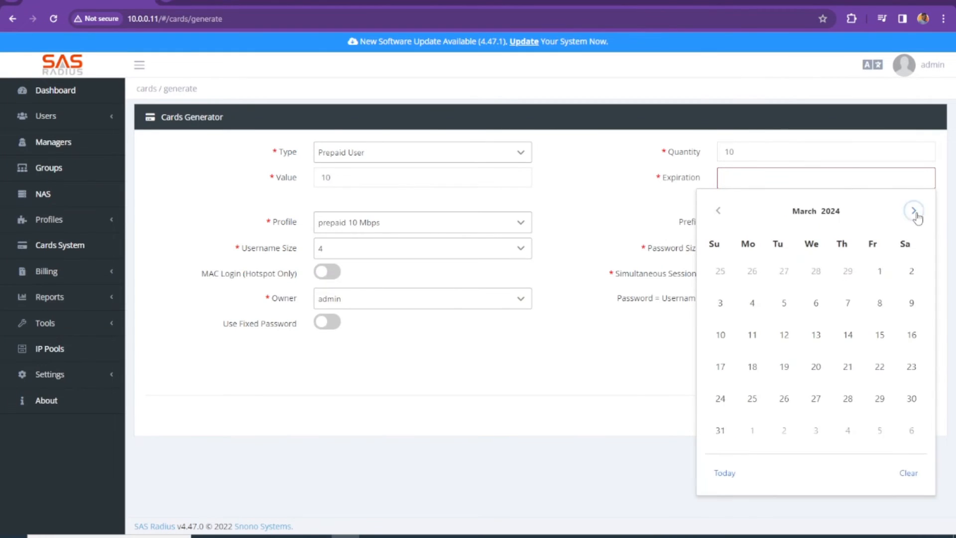
left_click(914, 210)
left_click(914, 210)
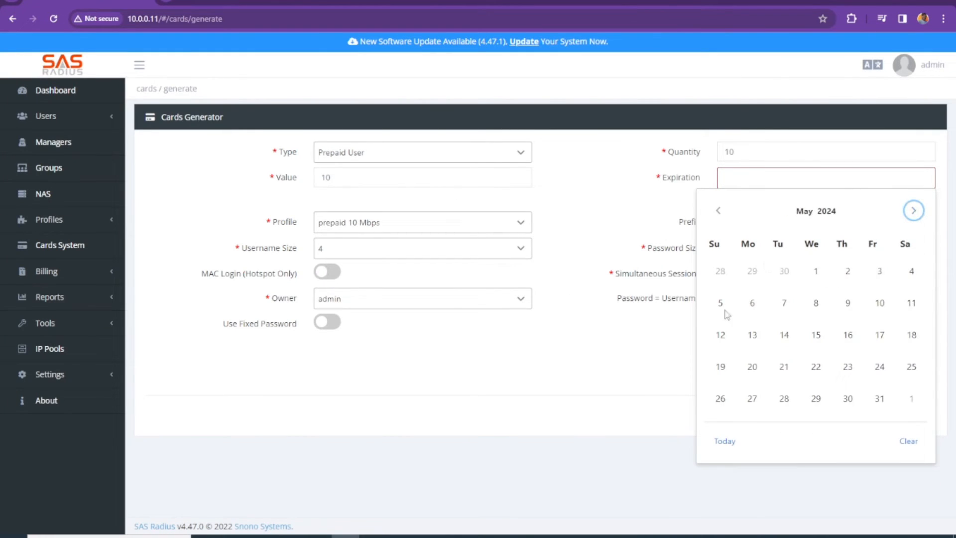
left_click(785, 302)
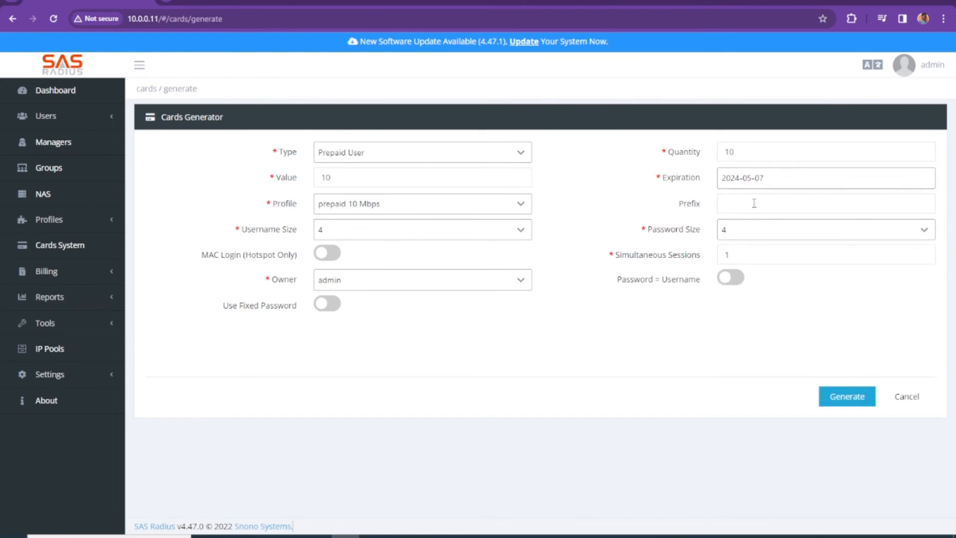
Leave the prefix empty, check simultaneous sessions, and review the password-equals-username option.
left_click(754, 203)
left_click(670, 339)
left_click(729, 251)
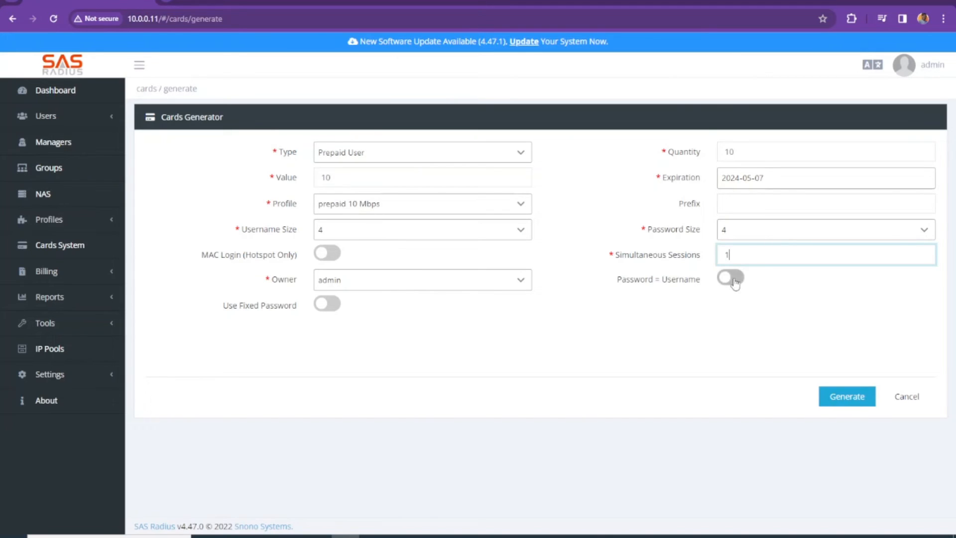
left_click(618, 282)
left_click_drag(618, 282, 652, 287)
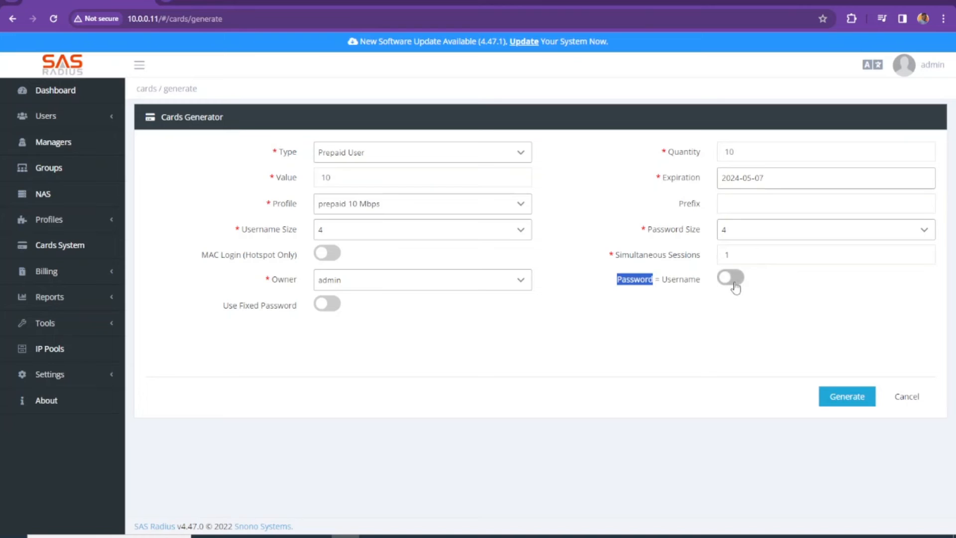
left_click(703, 333)
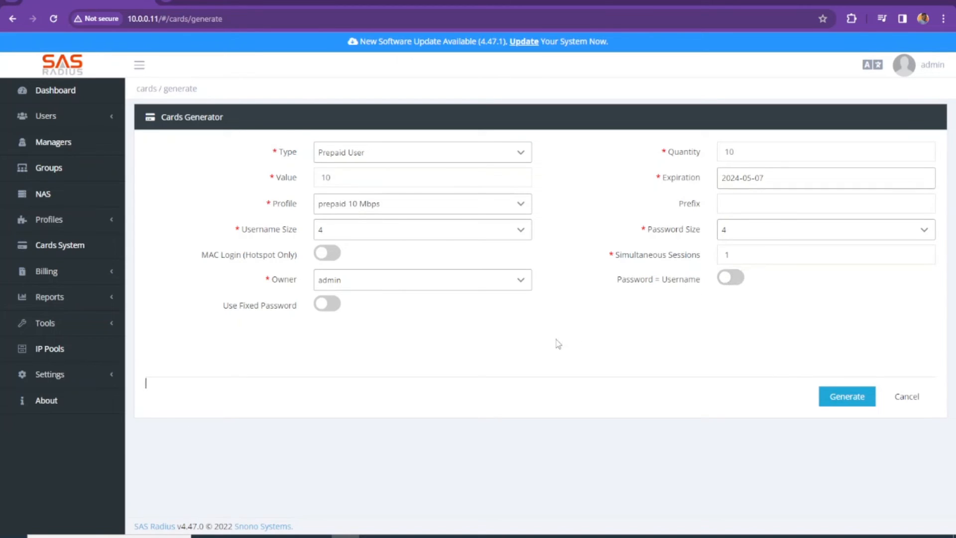
Leave Use Fixed Password off after briefly toggling it on.
left_click_drag(215, 321, 245, 315)
left_click(269, 312)
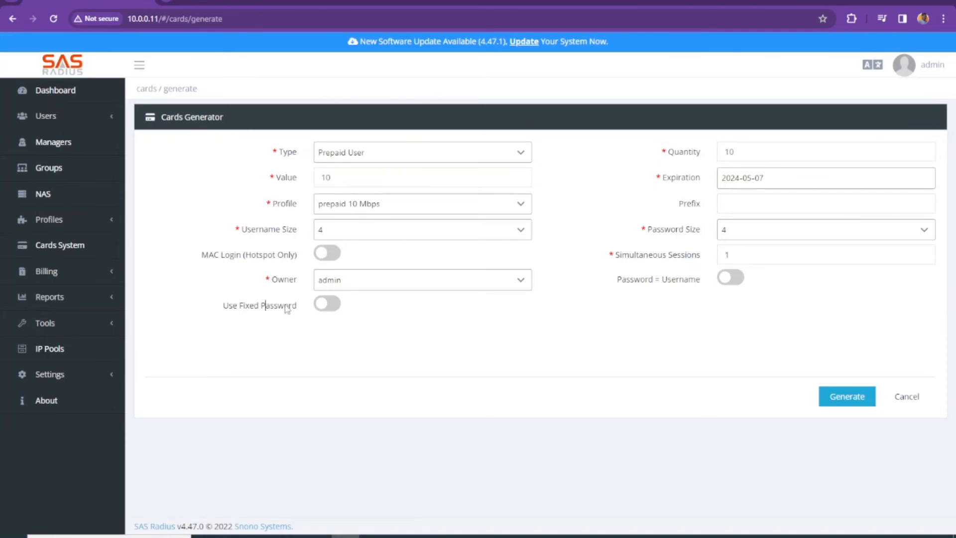
left_click(334, 311)
left_click(782, 305)
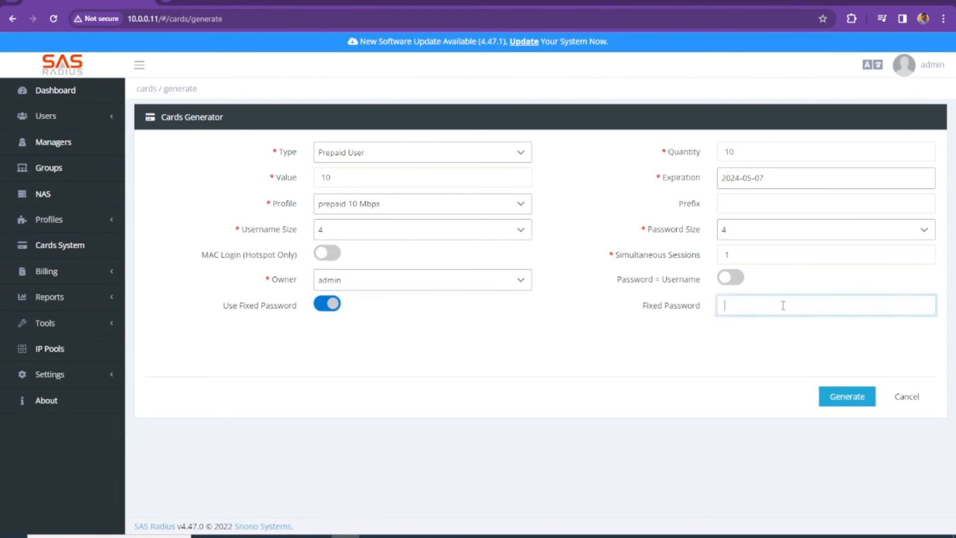
left_click(333, 304)
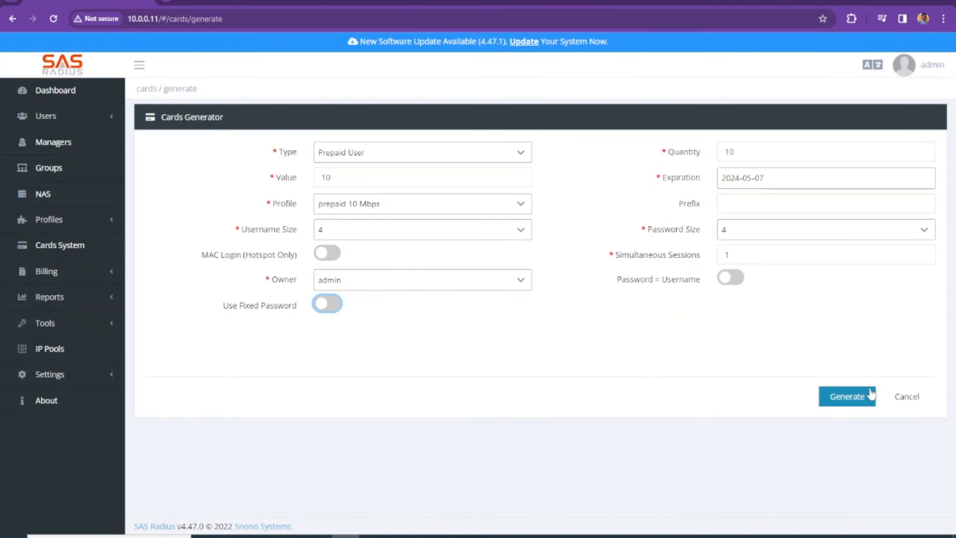
Generate the 2023-2 batch of prepaid cards and refresh the page to update its status.
left_click(853, 397)
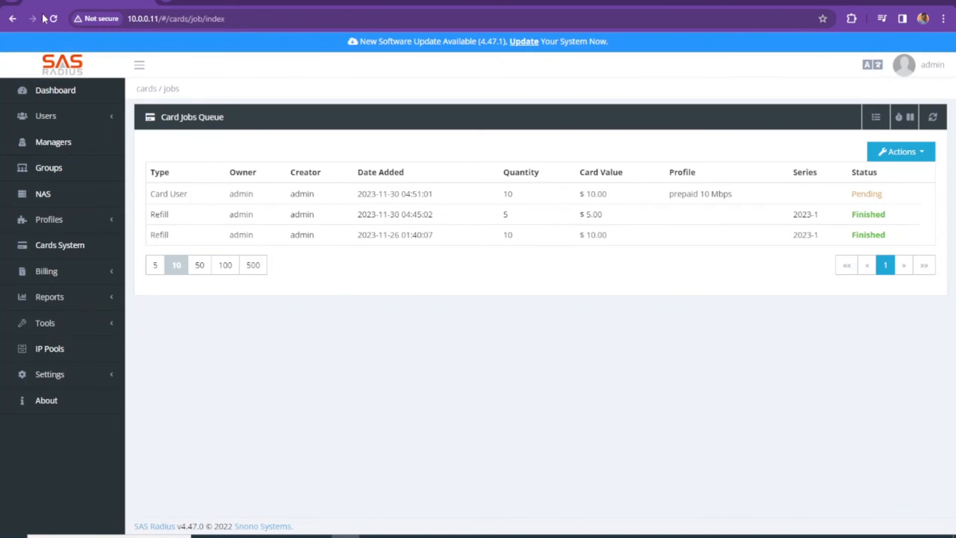
left_click(55, 18)
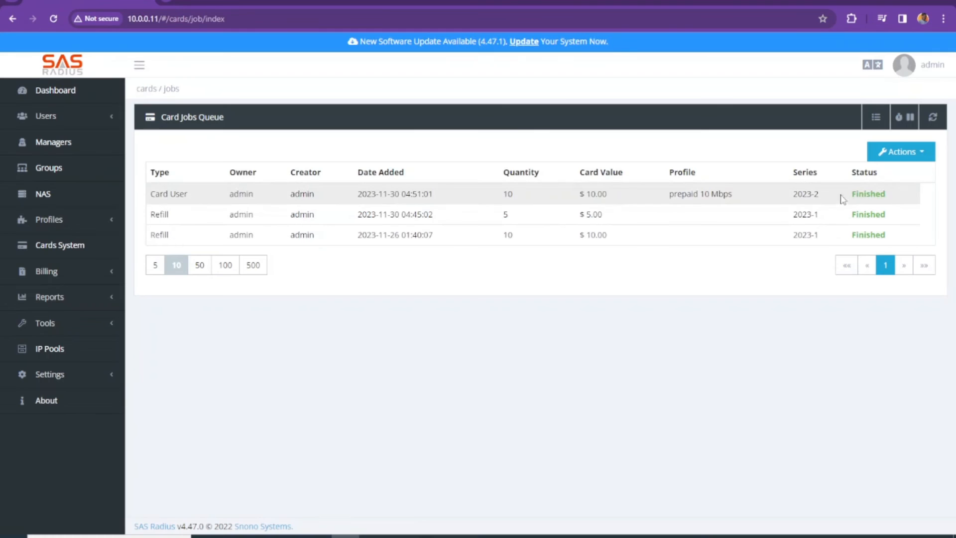
left_click(64, 245)
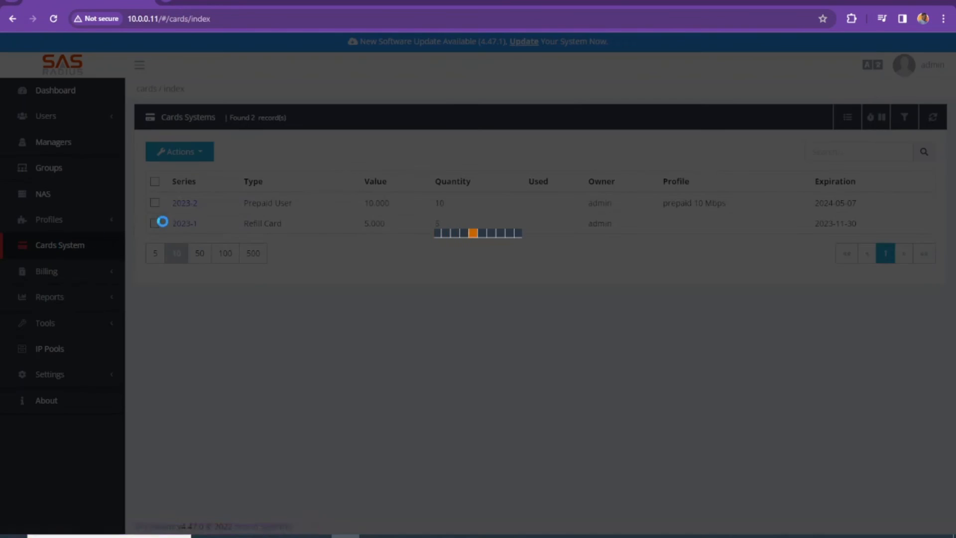
Open the PDF print preview for series 2023-2 using the snono_prepaid_voucher template.
left_click_drag(246, 204, 326, 207)
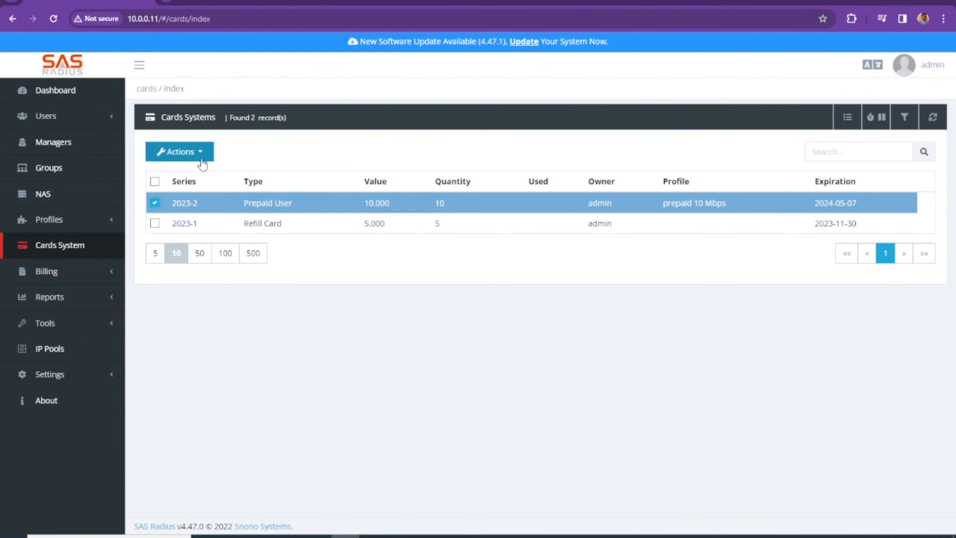
left_click(179, 152)
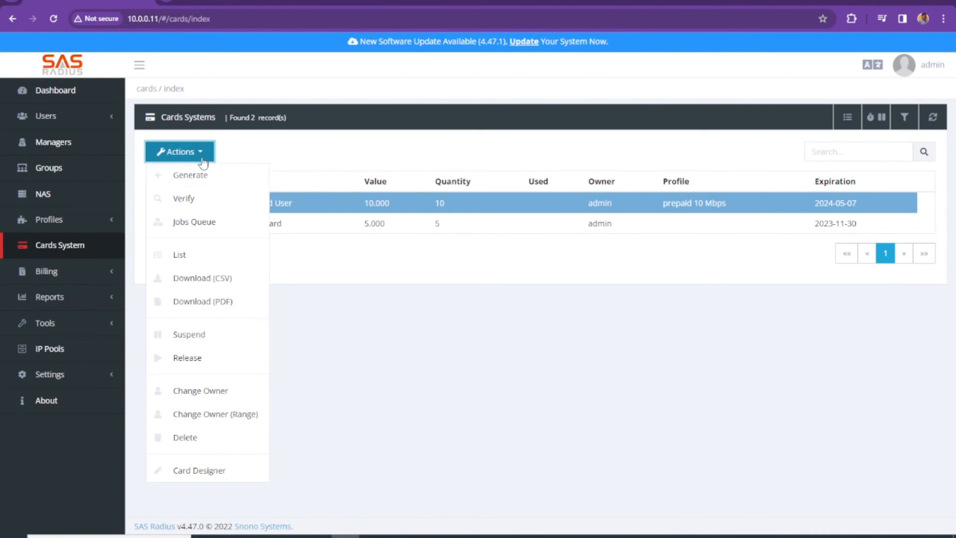
left_click(222, 305)
left_click(809, 163)
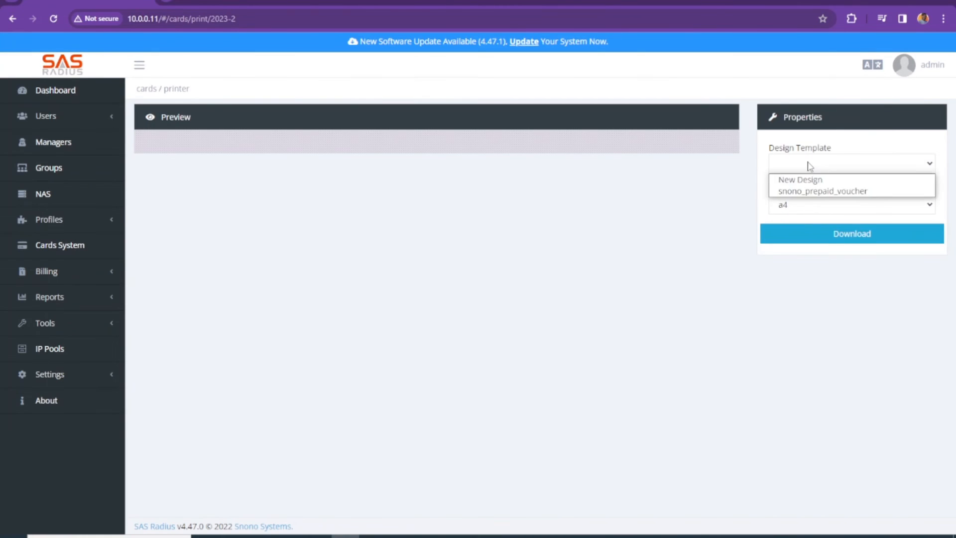
left_click(809, 192)
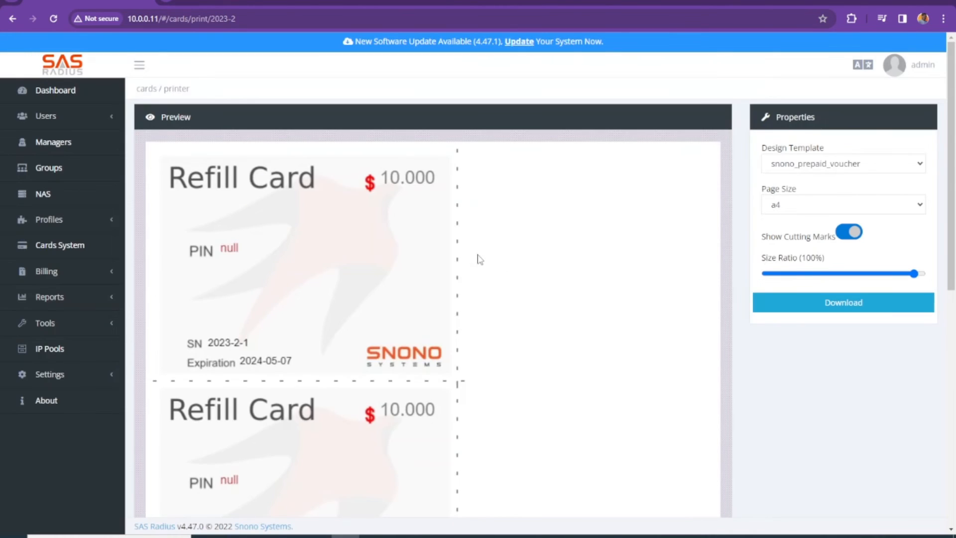
Scroll down through the preview cards and back up to the top.
scroll(468, 255, "down", 1)
scroll(468, 255, "down", 3)
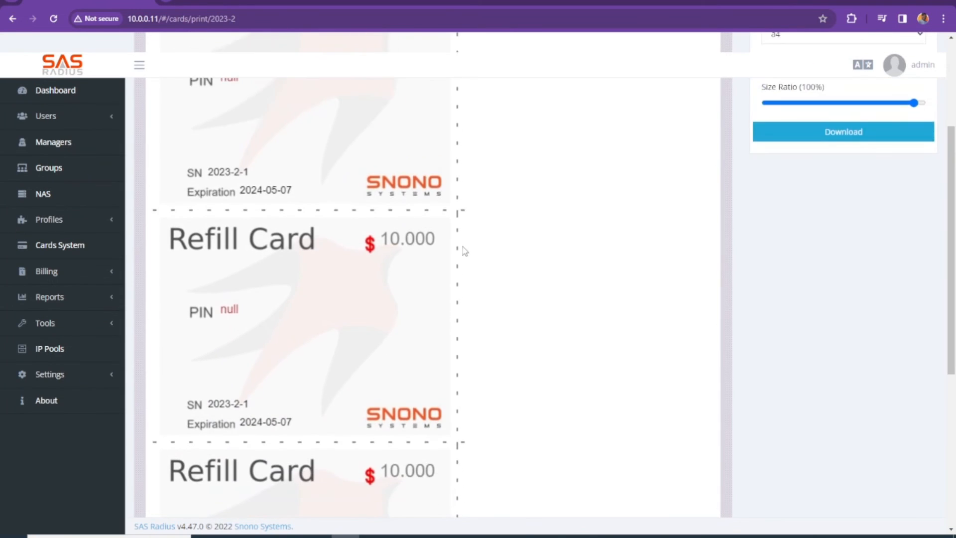
scroll(129, 203, "up", 5)
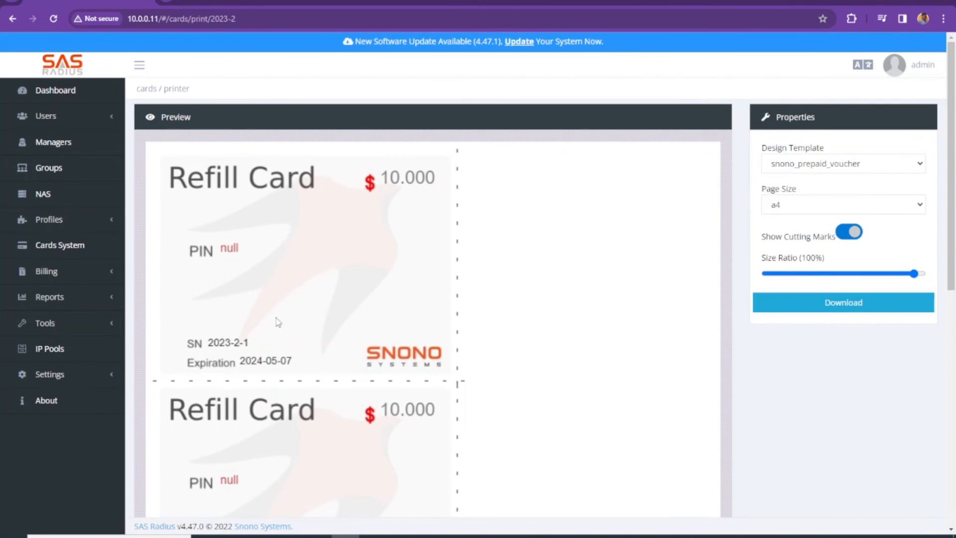
scroll(277, 316, "down", 6)
scroll(581, 184, "up", 3)
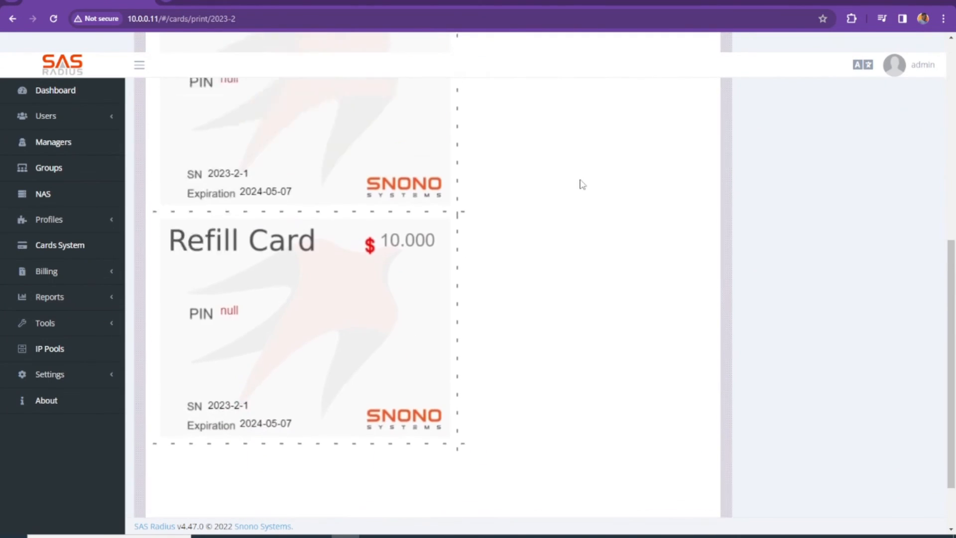
scroll(581, 184, "up", 4)
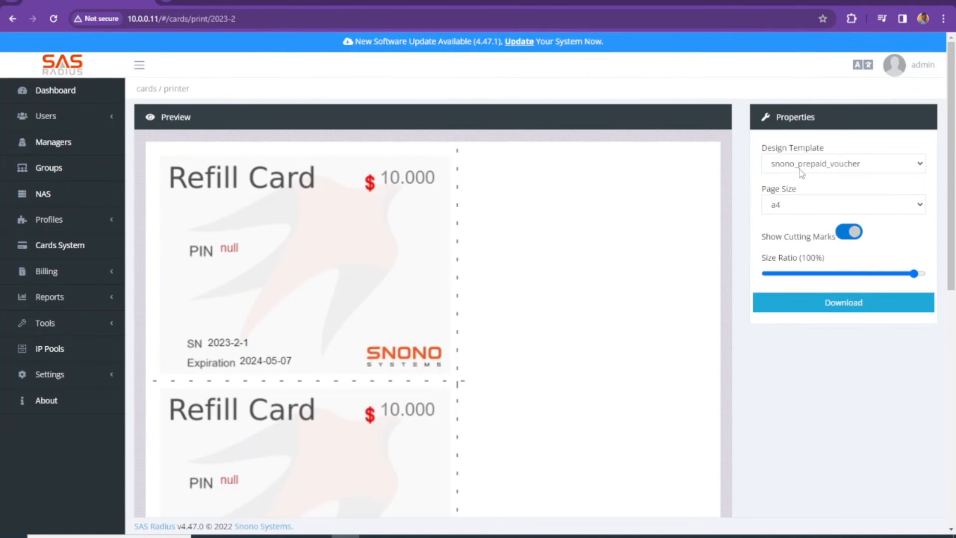
Start a new design and place Username, Password, Series, Label, Serial Number, Expiration and PIN Code on the card.
left_click(802, 172)
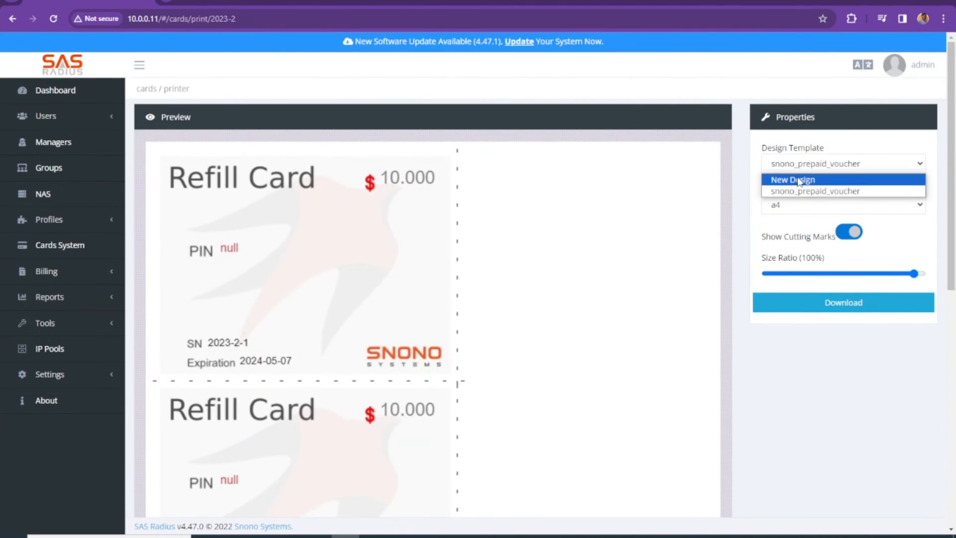
left_click(802, 178)
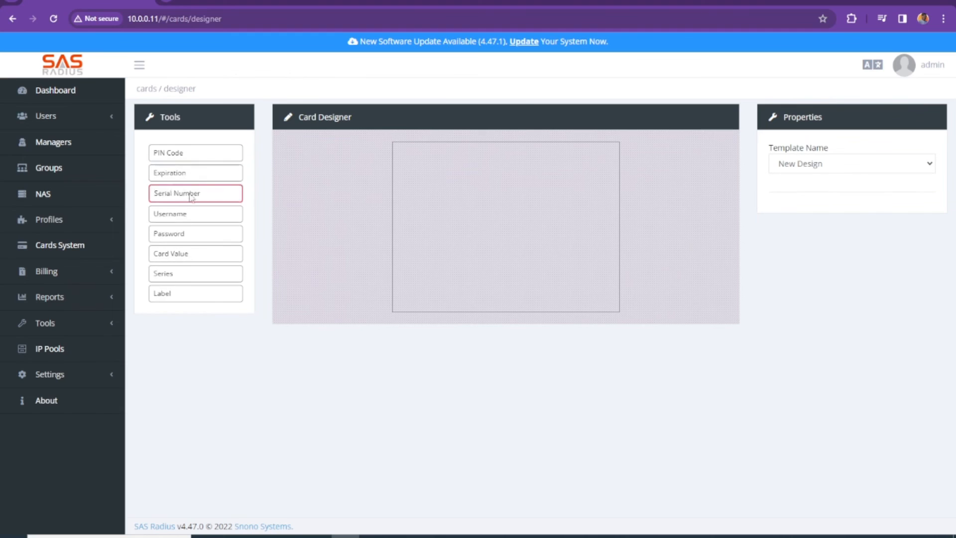
left_click_drag(182, 215, 480, 264)
left_click_drag(184, 234, 508, 292)
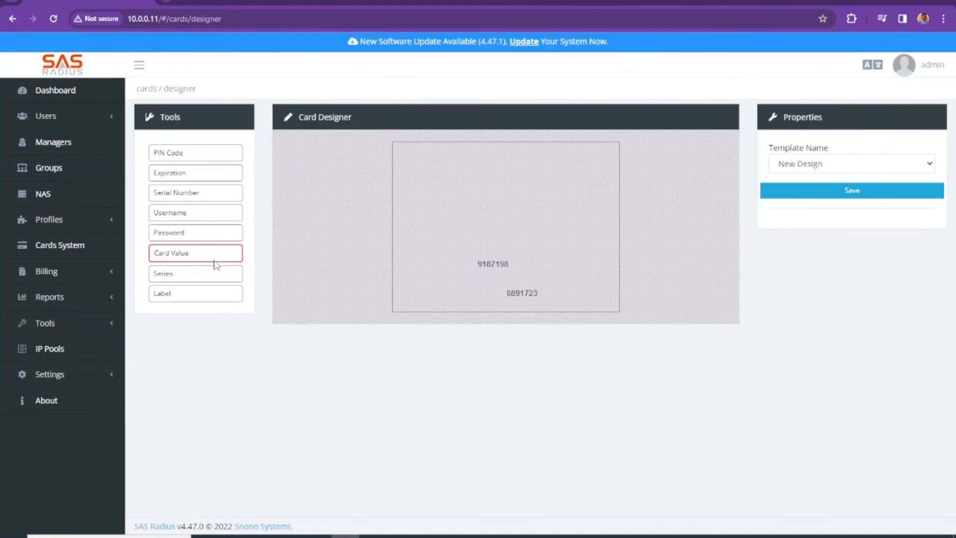
left_click_drag(186, 278, 552, 249)
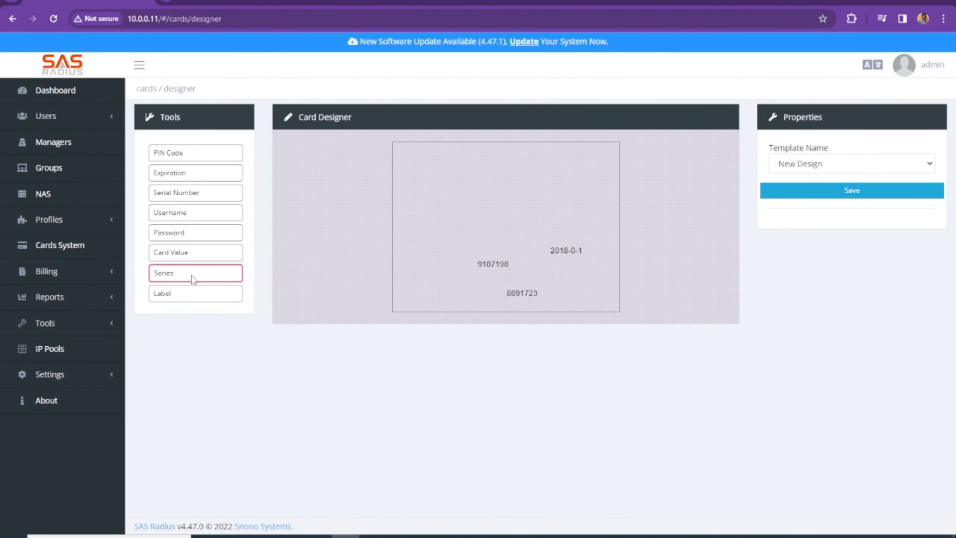
left_click_drag(194, 293, 541, 218)
left_click_drag(169, 195, 438, 193)
left_click_drag(202, 175, 551, 183)
left_click_drag(180, 162, 500, 170)
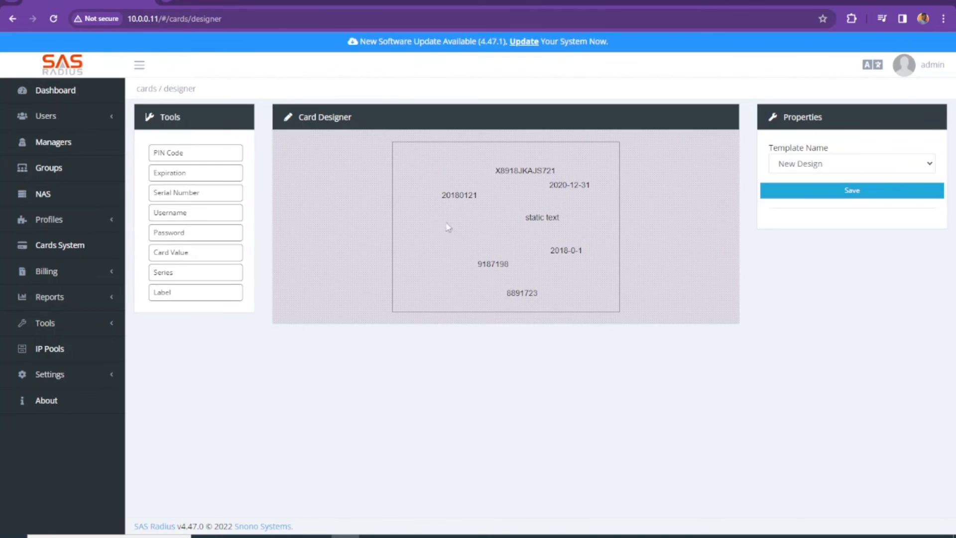
Save the new card design as template 'test'.
left_click(828, 189)
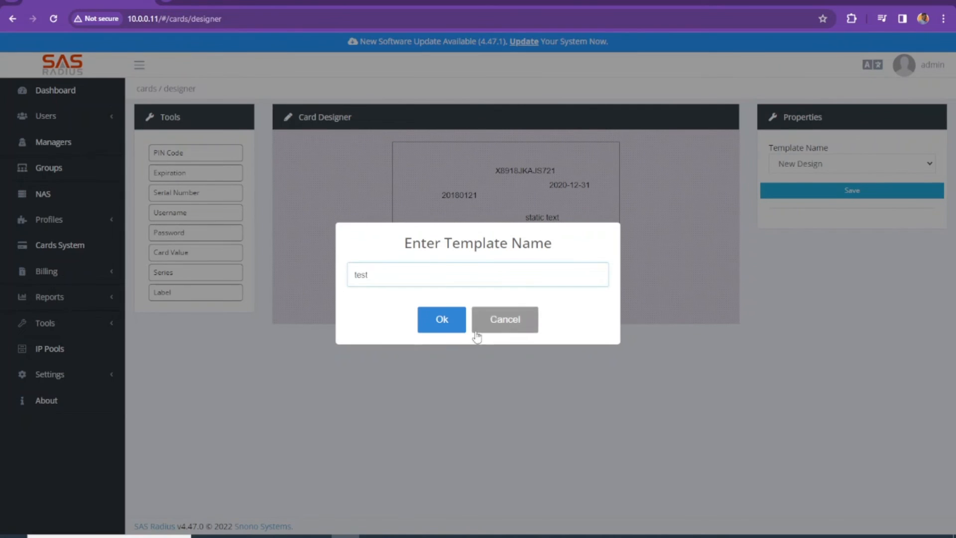
left_click(451, 321)
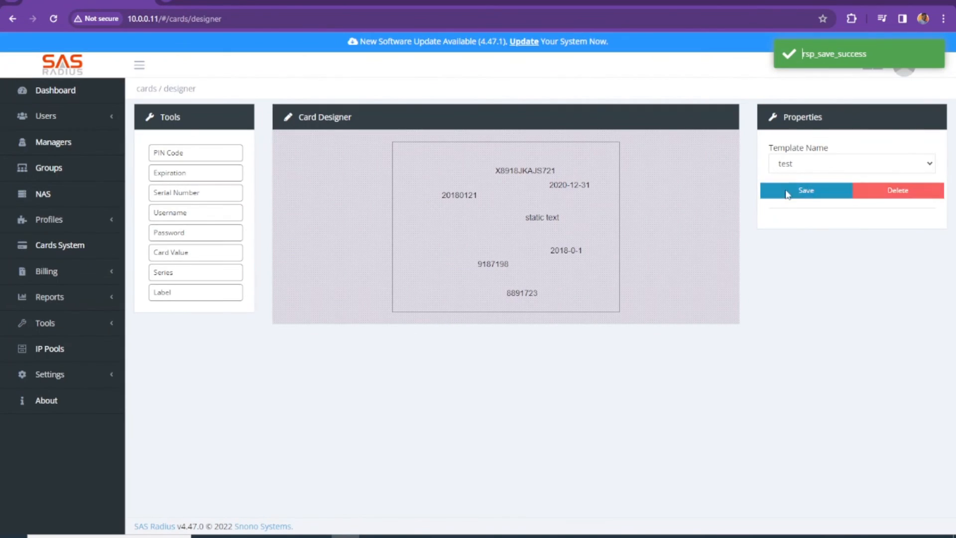
left_click(818, 270)
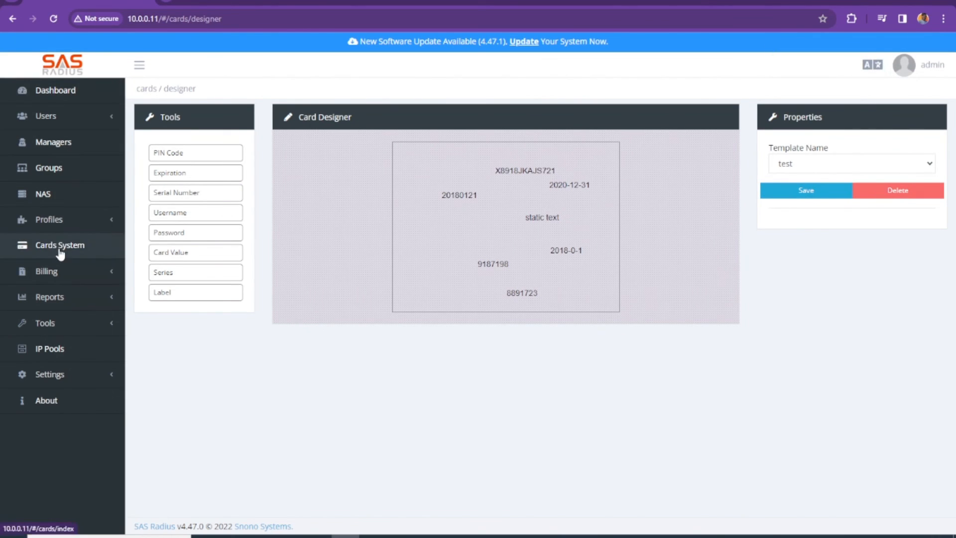
Preview the 2023-2 cards as a PDF with the test template.
left_click(60, 249)
left_click(206, 203)
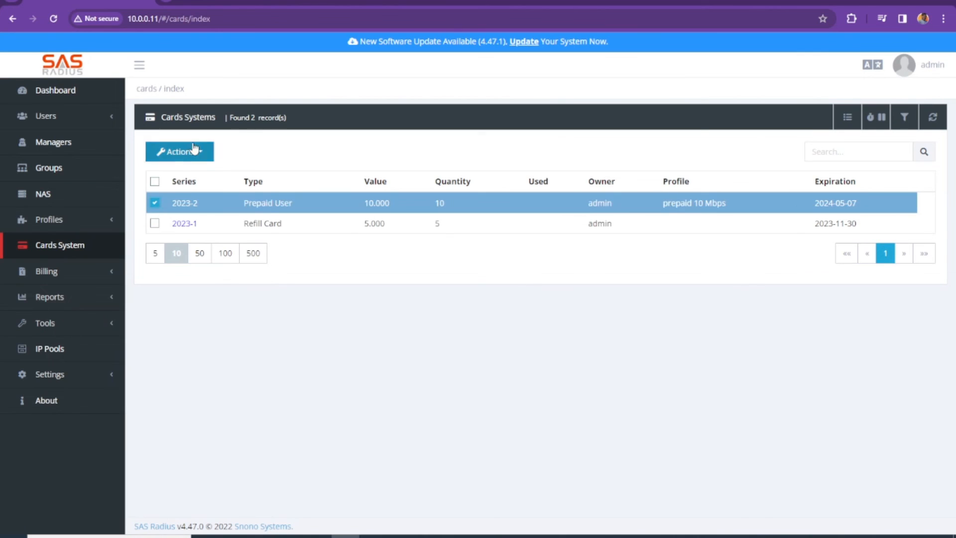
left_click(196, 151)
left_click(195, 303)
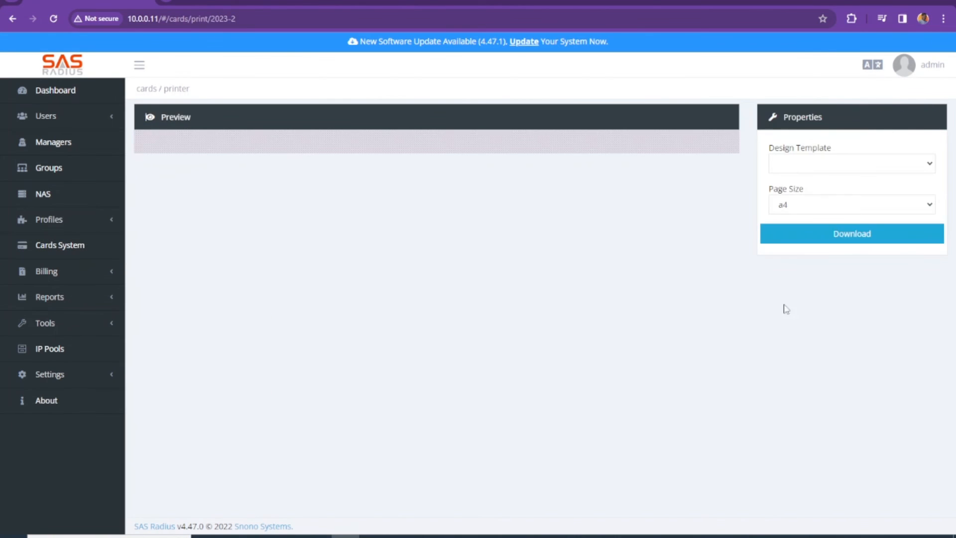
left_click(864, 168)
left_click(817, 202)
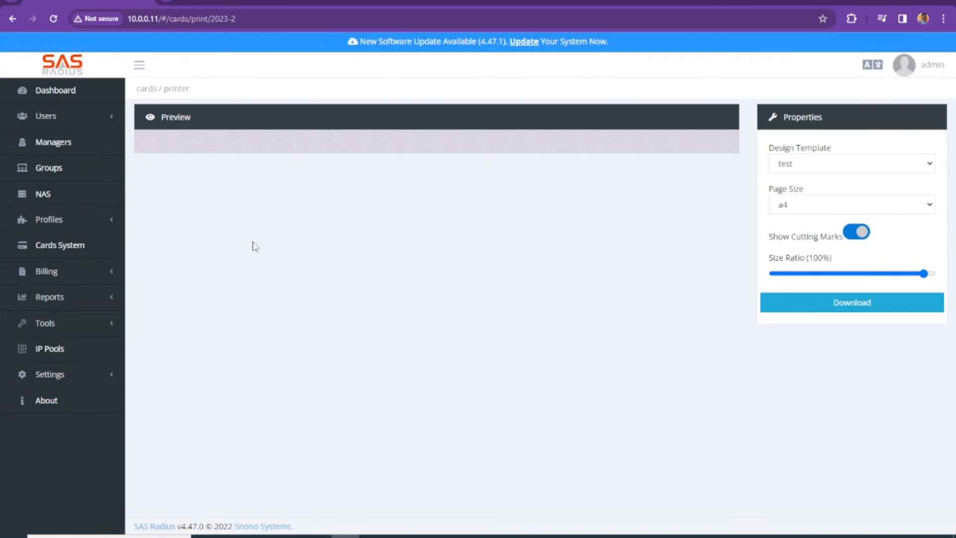
Switch the preview to snono_prepaid_voucher, then open the Card Designer from Cards System actions.
left_click(812, 162)
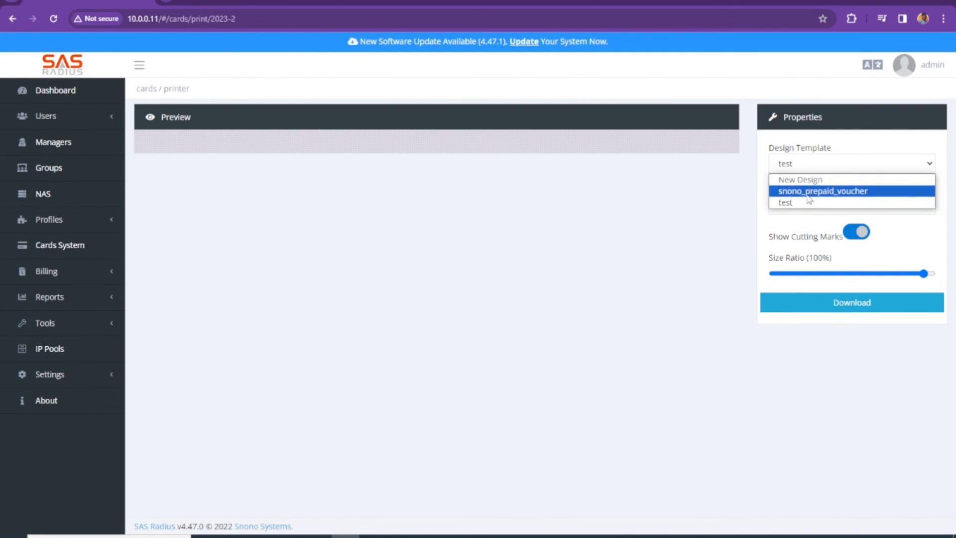
left_click(810, 193)
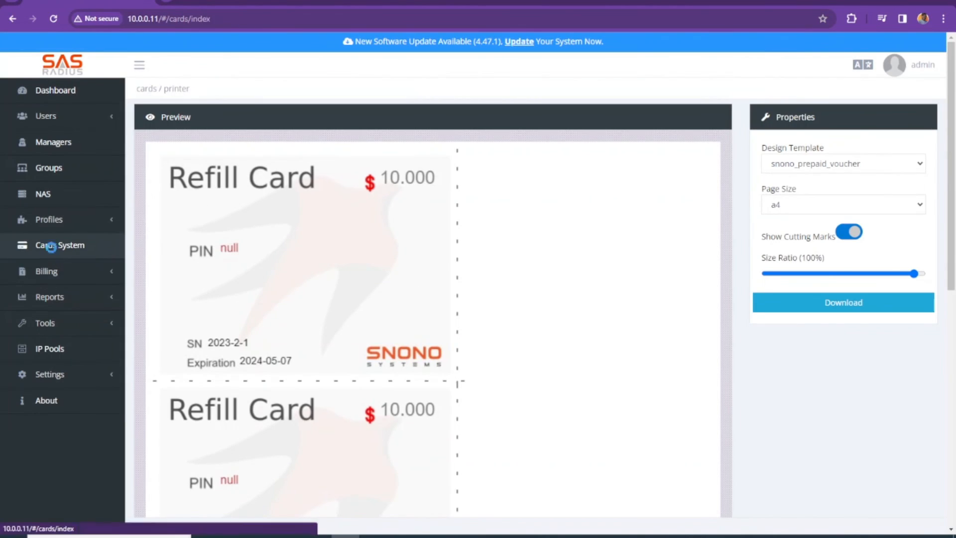
left_click(52, 245)
left_click(179, 149)
left_click(231, 473)
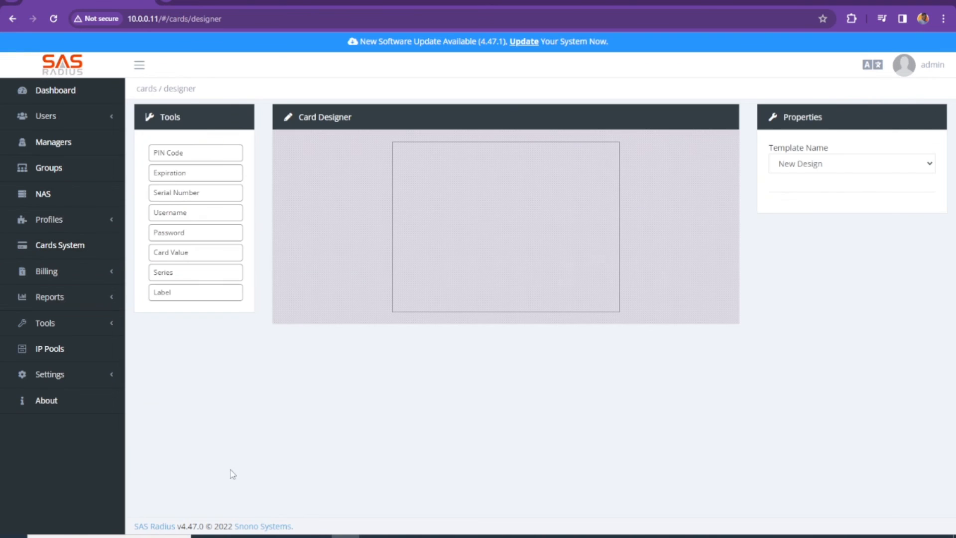
Load snono_prepaid_voucher, drag Username and Password fields below the PIN, and return to Cards System.
left_click(821, 164)
left_click(822, 189)
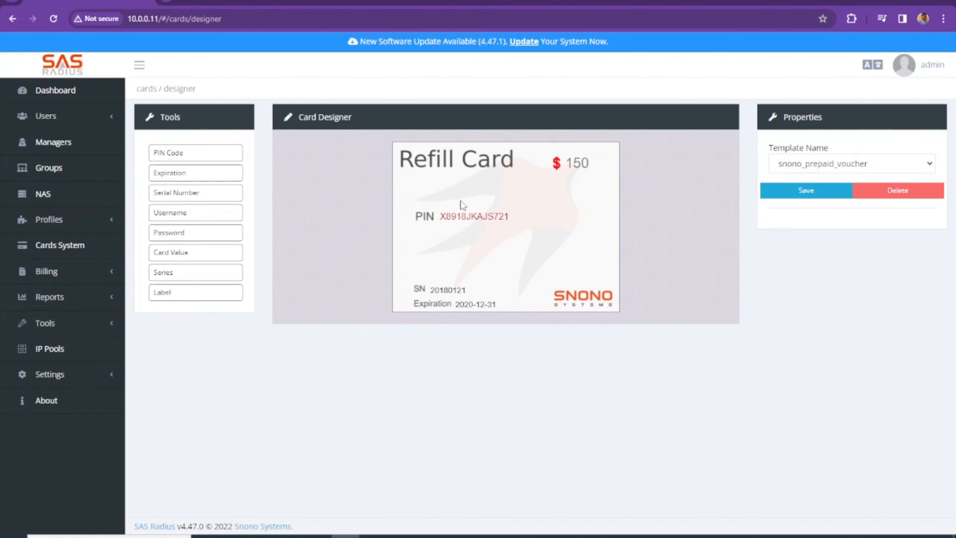
left_click_drag(193, 226, 446, 247)
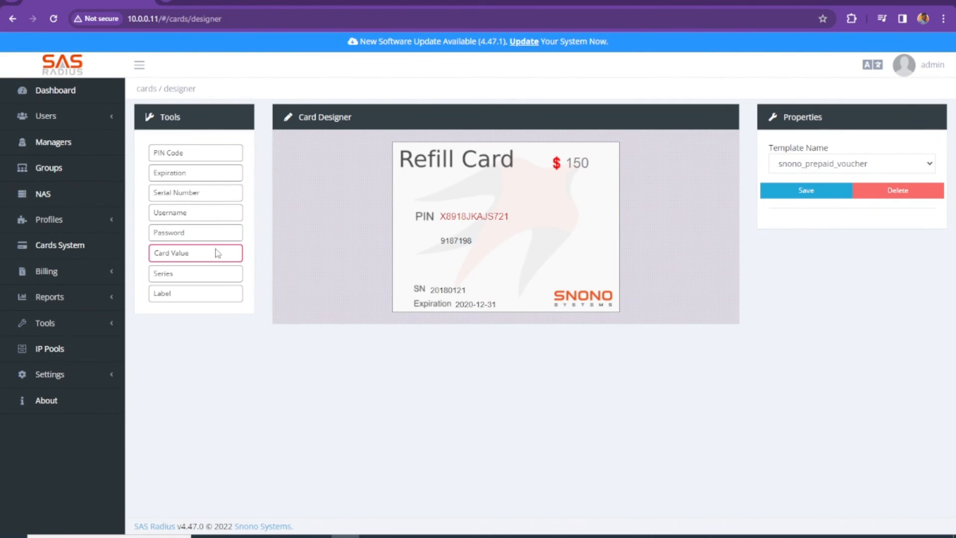
left_click_drag(216, 250, 458, 261)
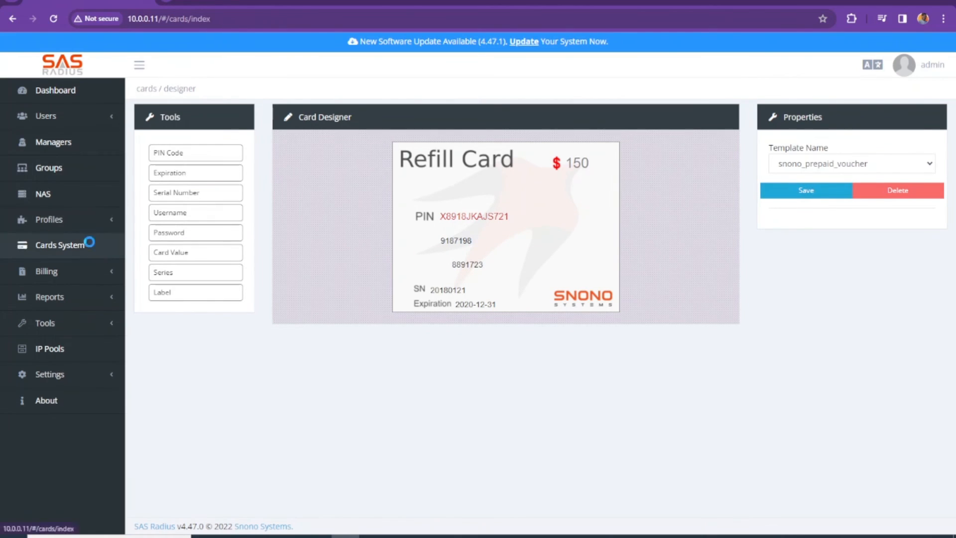
left_click(89, 243)
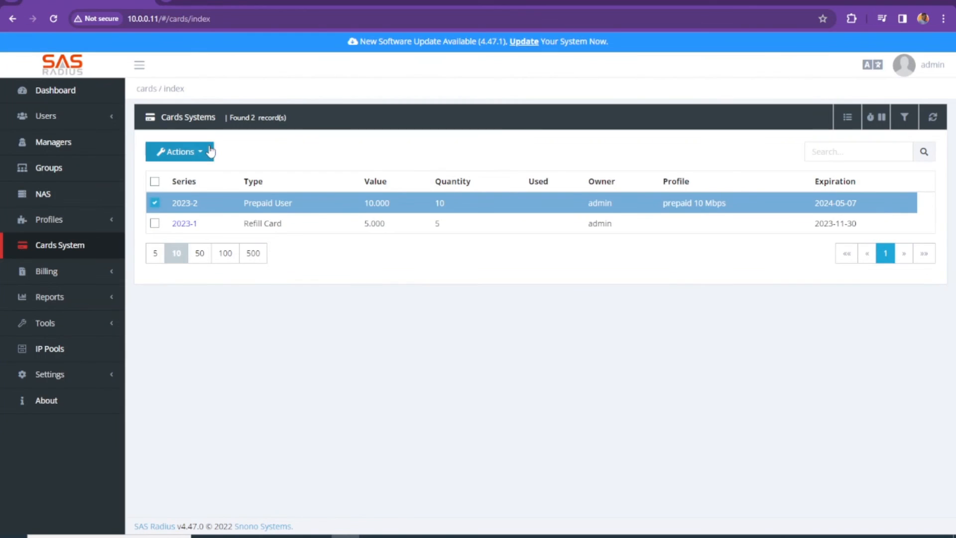
left_click(176, 151)
left_click(423, 369)
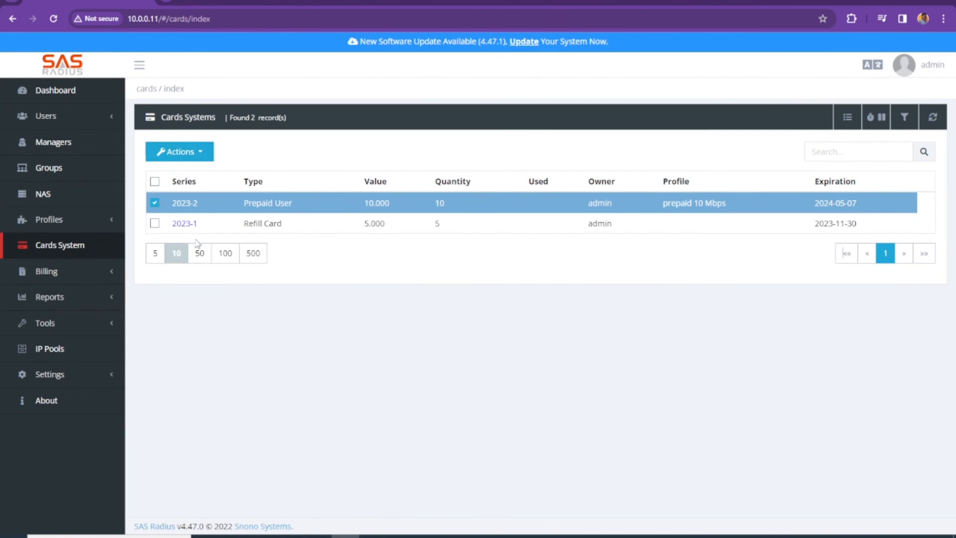
left_click(180, 152)
left_click(191, 304)
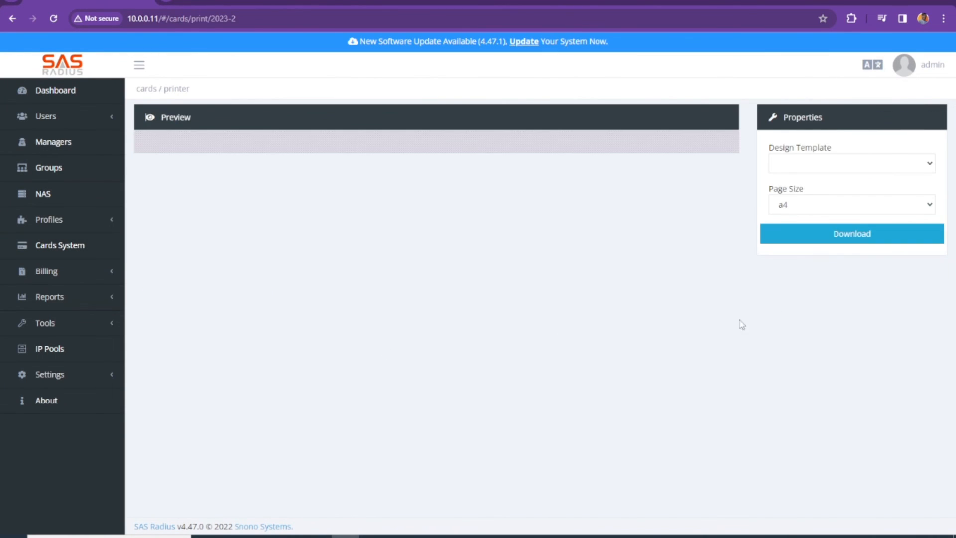
left_click(827, 172)
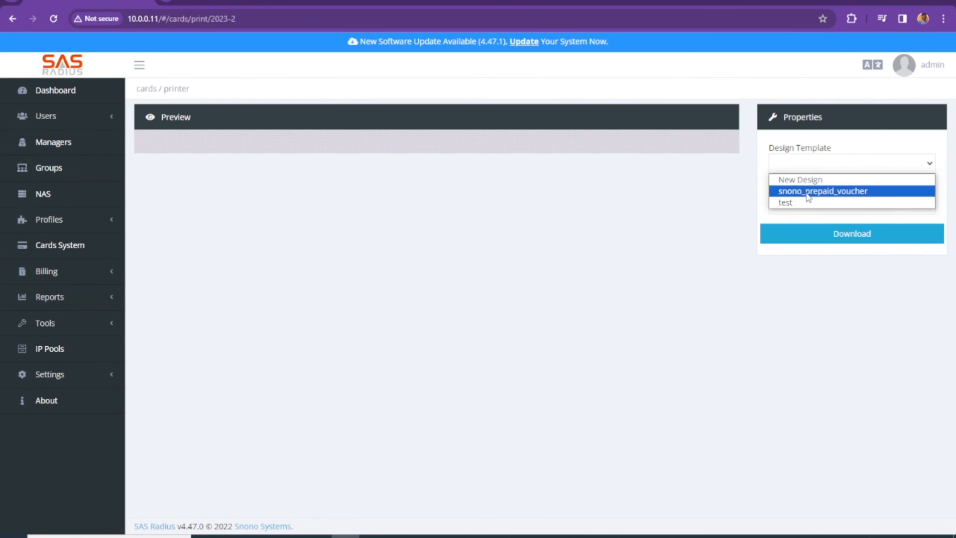
left_click(777, 187)
scroll(345, 307, "down", 1)
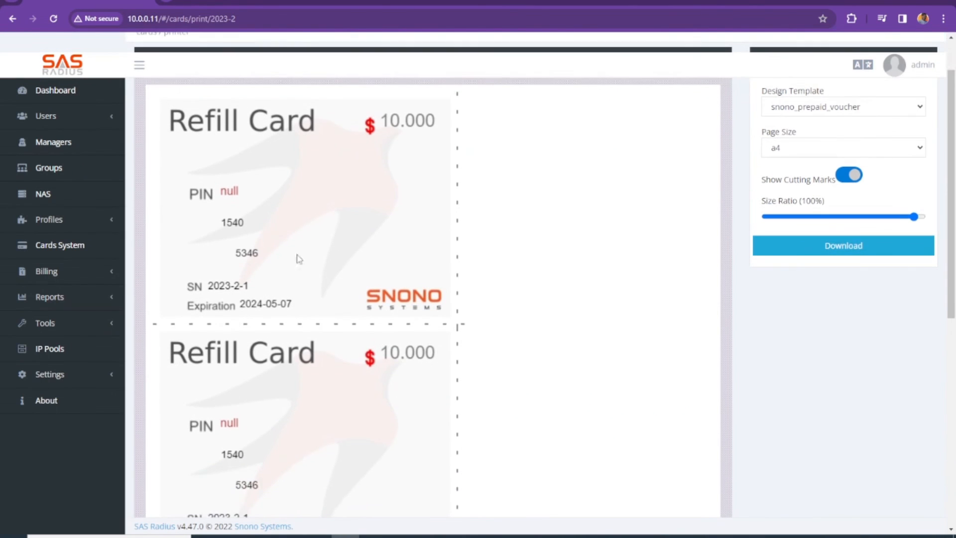
scroll(291, 256, "down", 7)
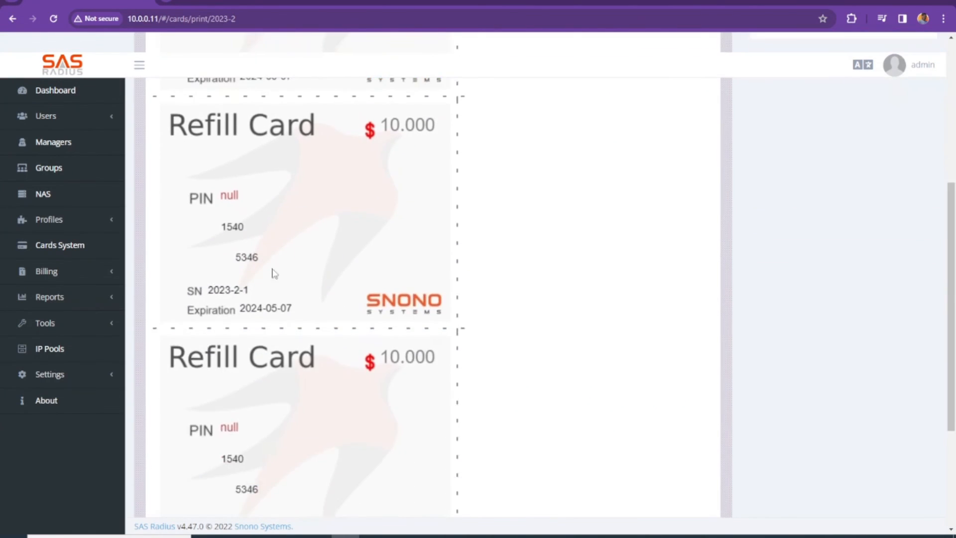
scroll(284, 289, "up", 8)
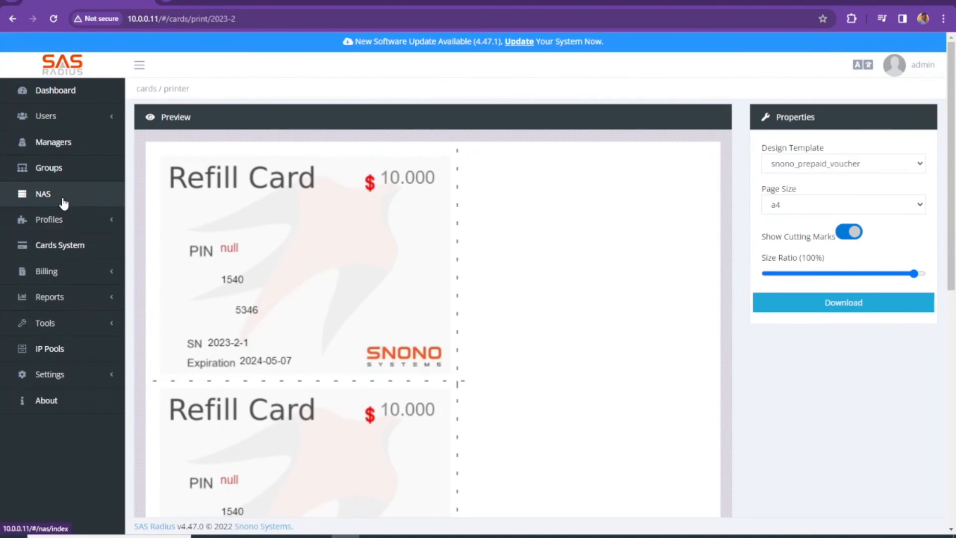
left_click(56, 254)
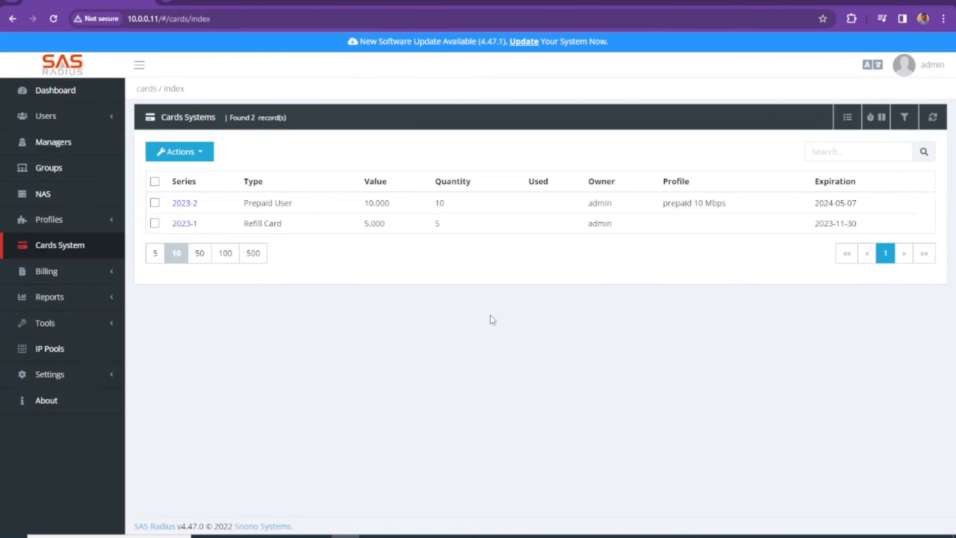